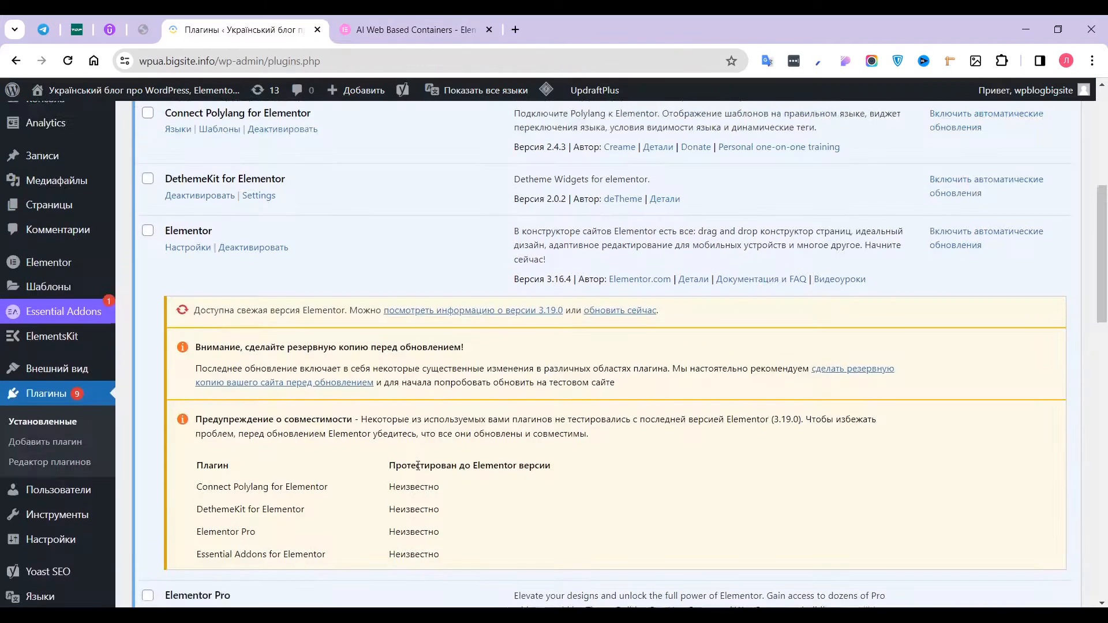
Update the Elementor plugin to version 3.19.0 from the list of installed plugins
scroll(419, 469, "up", 2)
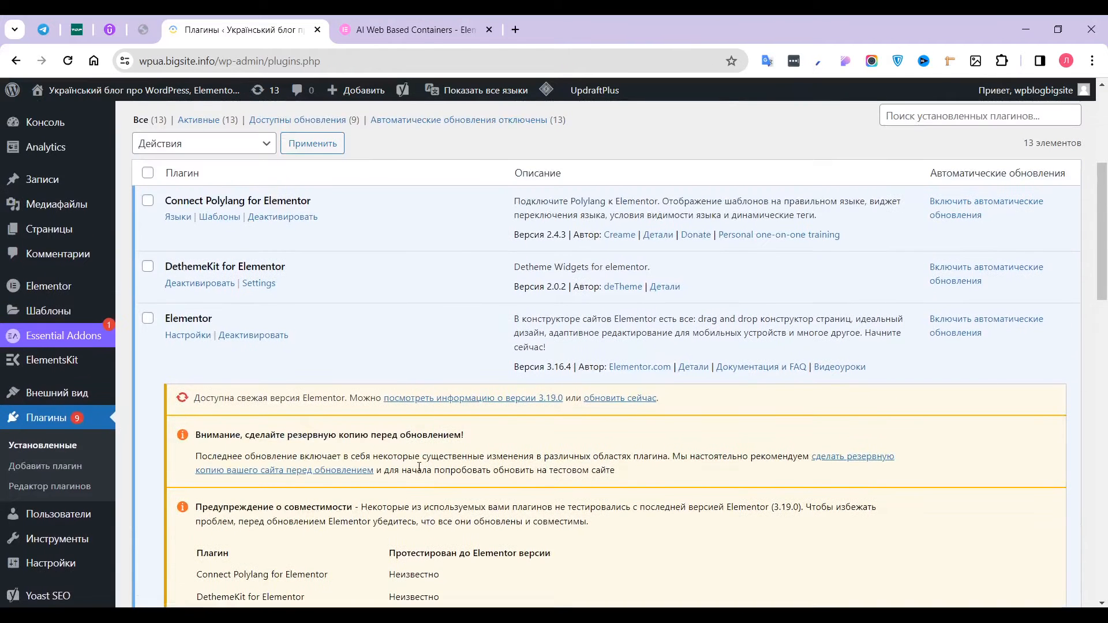
scroll(421, 466, "down", 1)
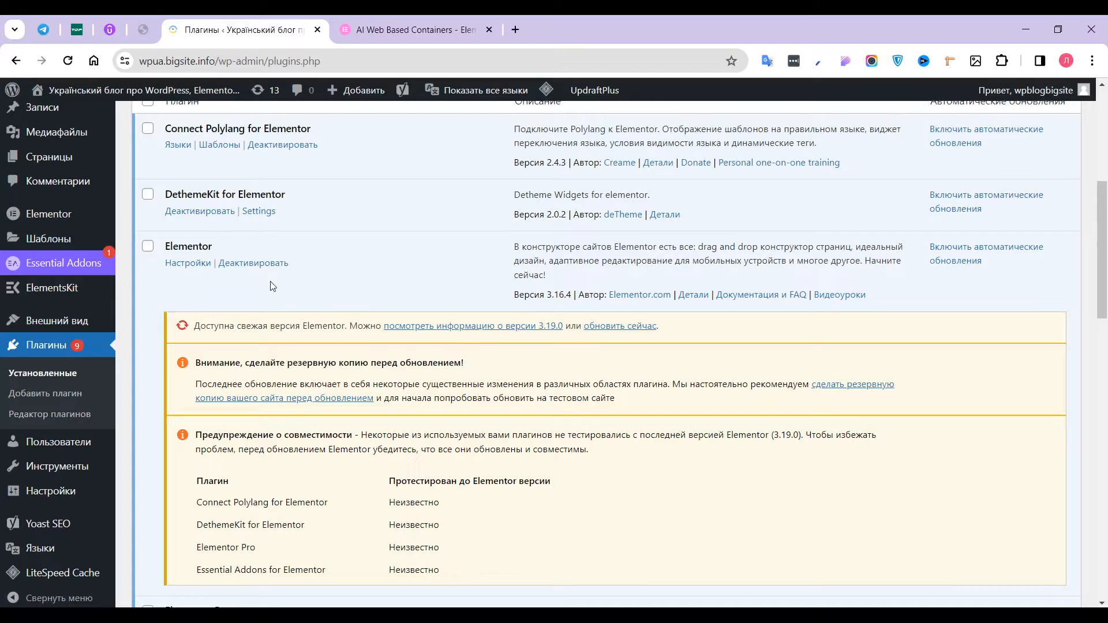
left_click(615, 326)
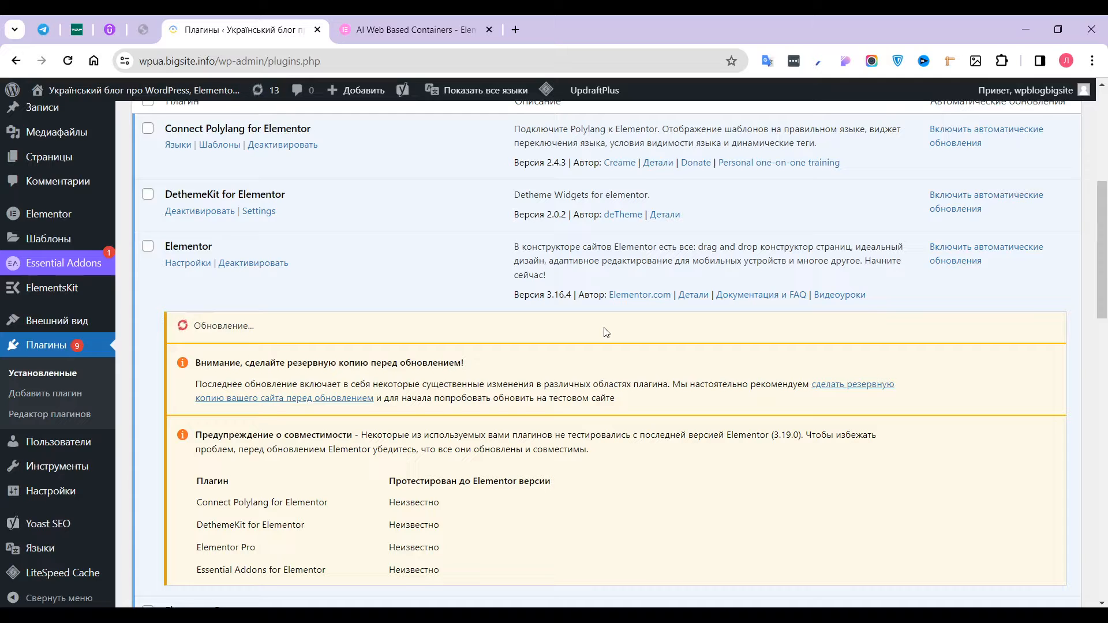
Examine Elementor's AI Web Based Containers page, from the numbered steps for referencing a website to the AI subscription plans
left_click(404, 29)
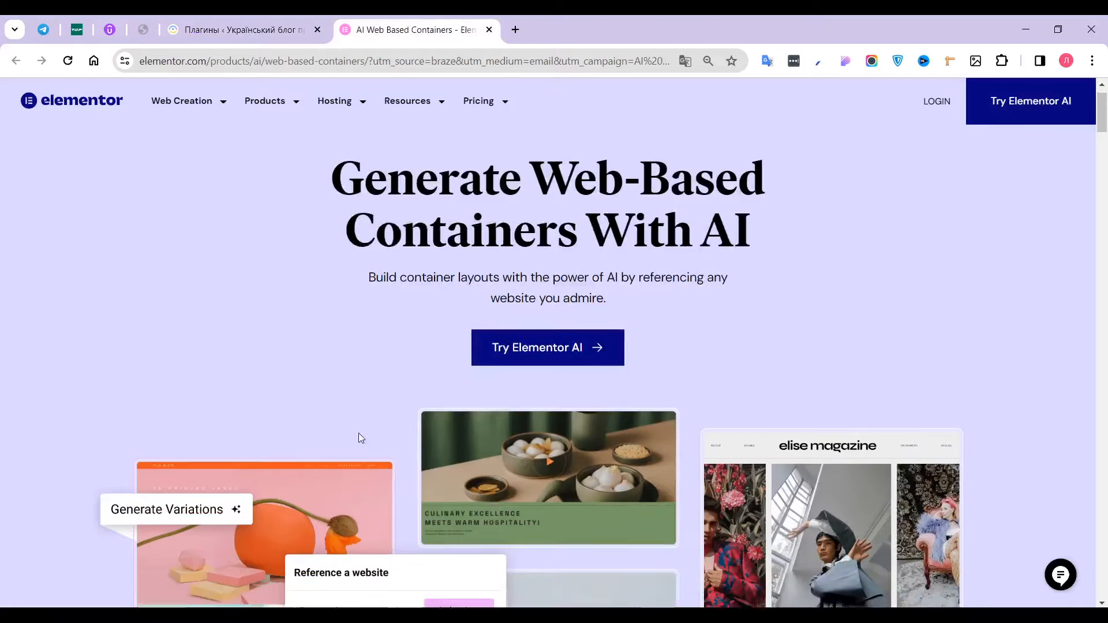
scroll(361, 439, "down", 6)
scroll(365, 449, "up", 4)
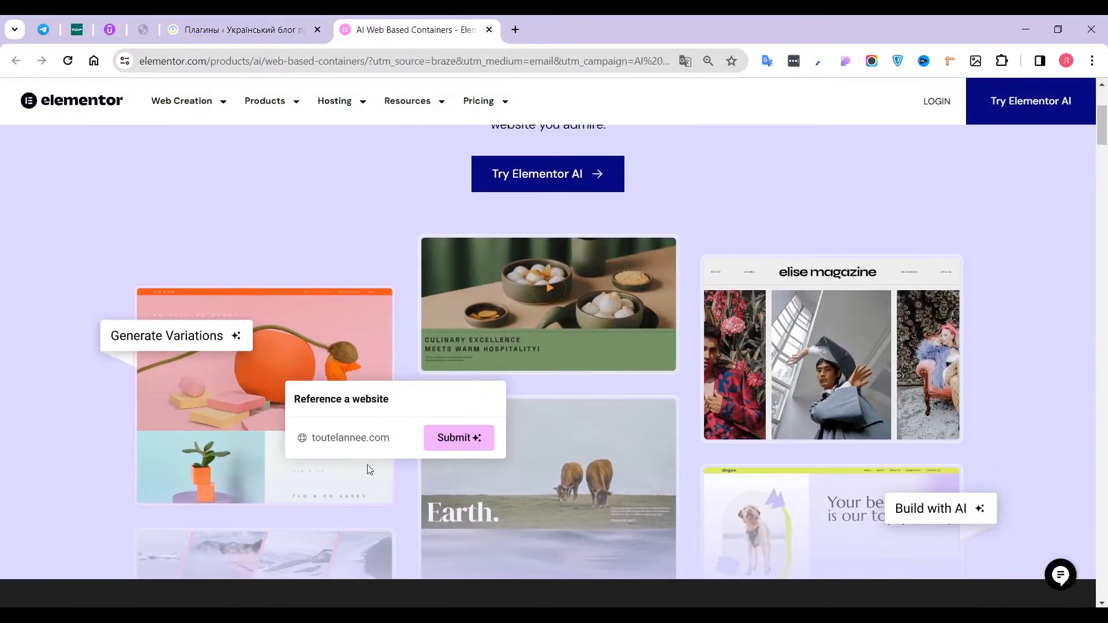
scroll(369, 469, "down", 10)
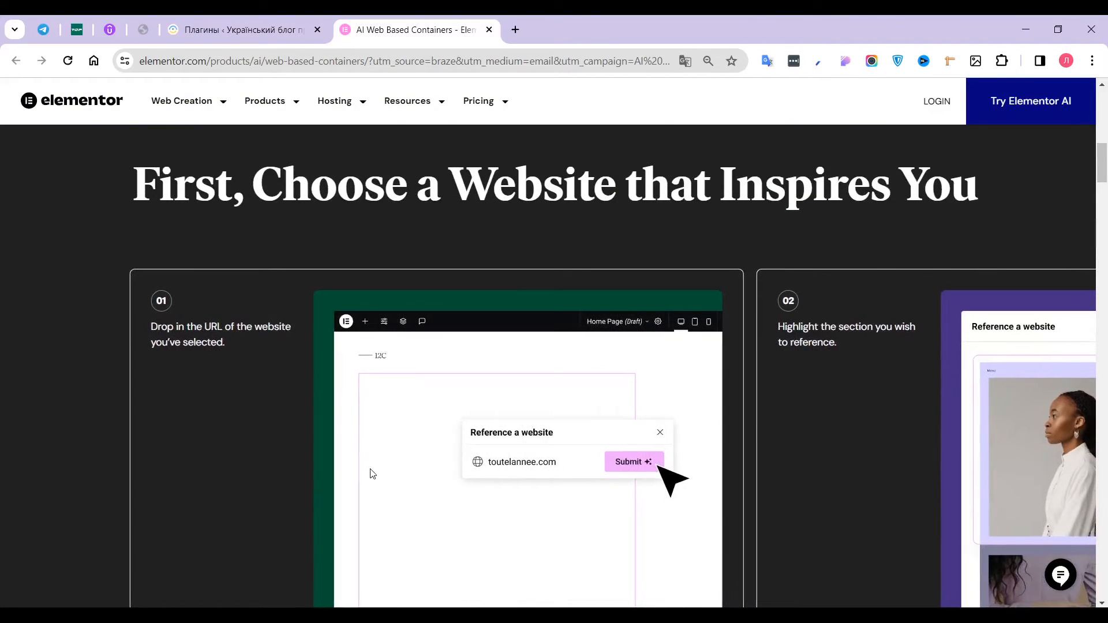
scroll(75, 429, "down", 2)
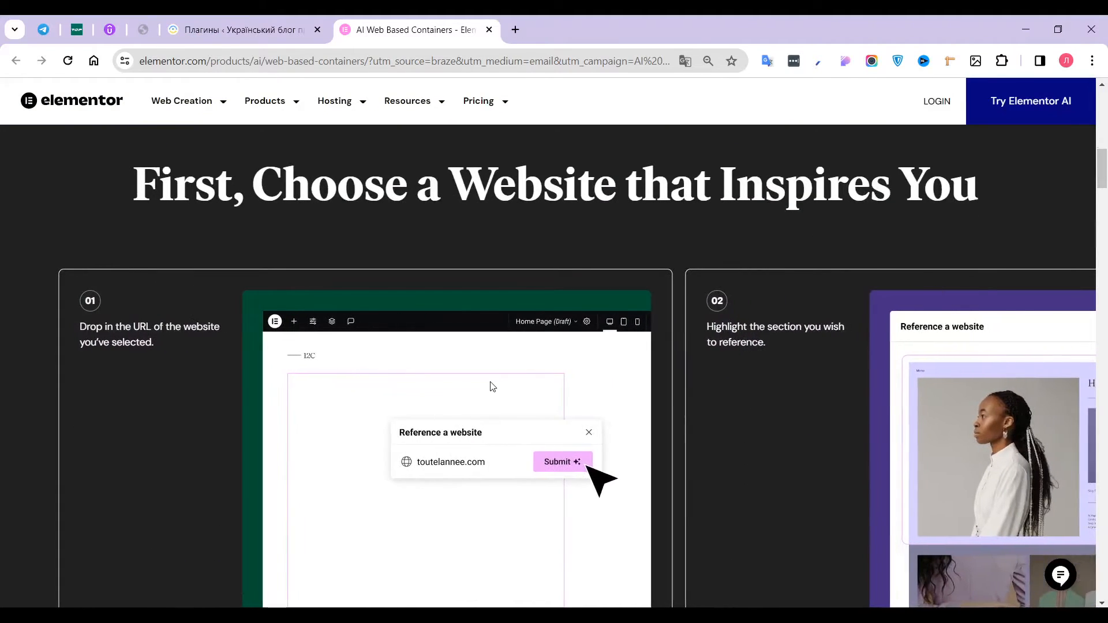
scroll(772, 402, "down", 5)
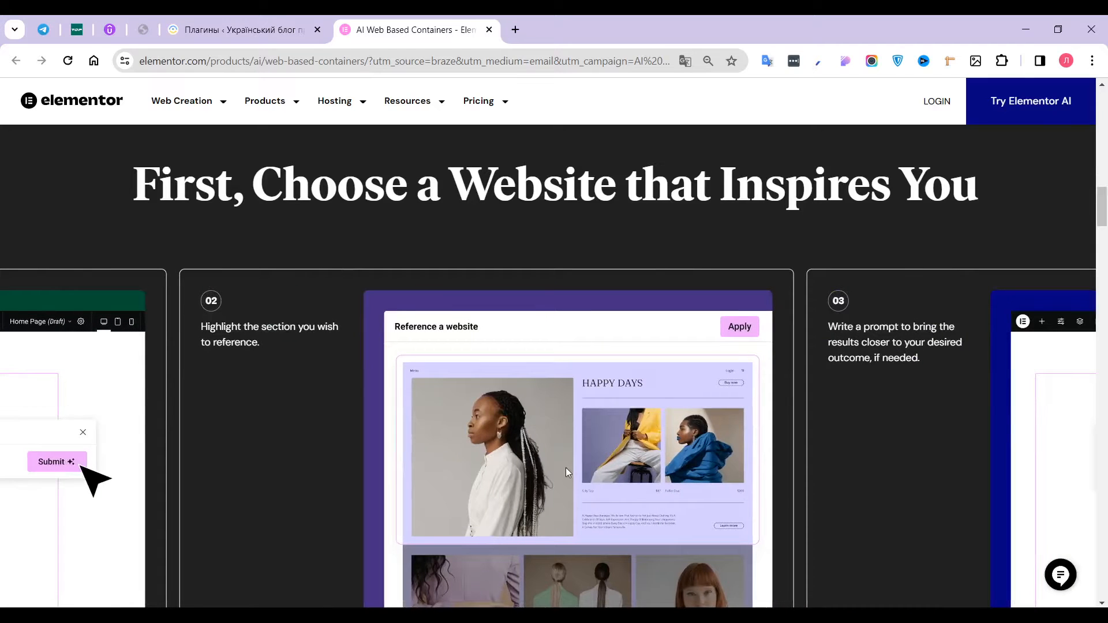
scroll(566, 467, "down", 3)
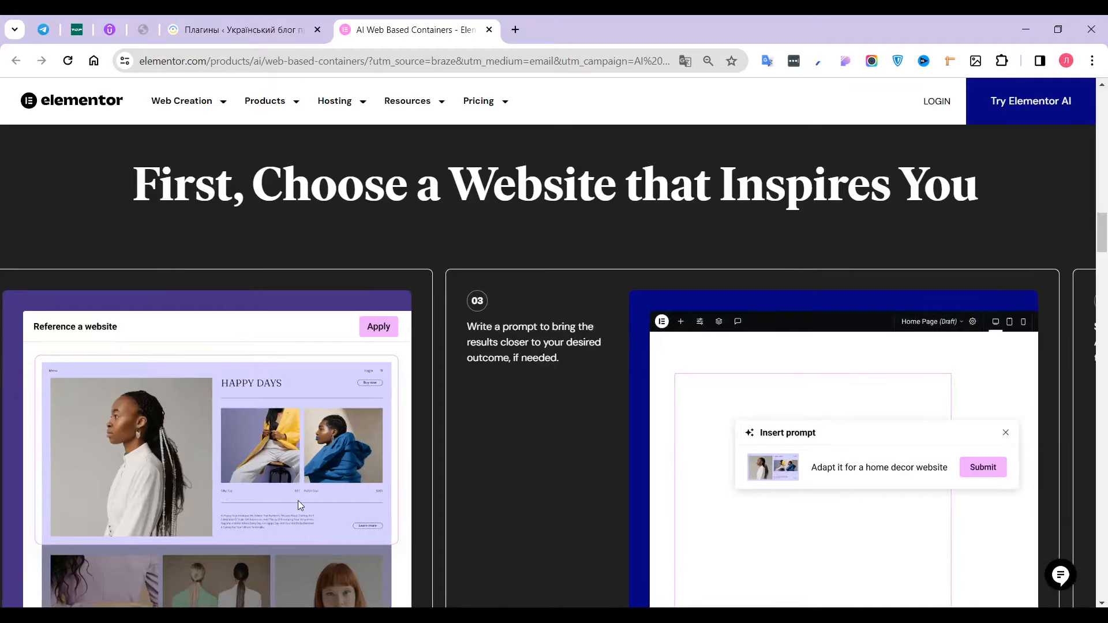
scroll(732, 523, "down", 3)
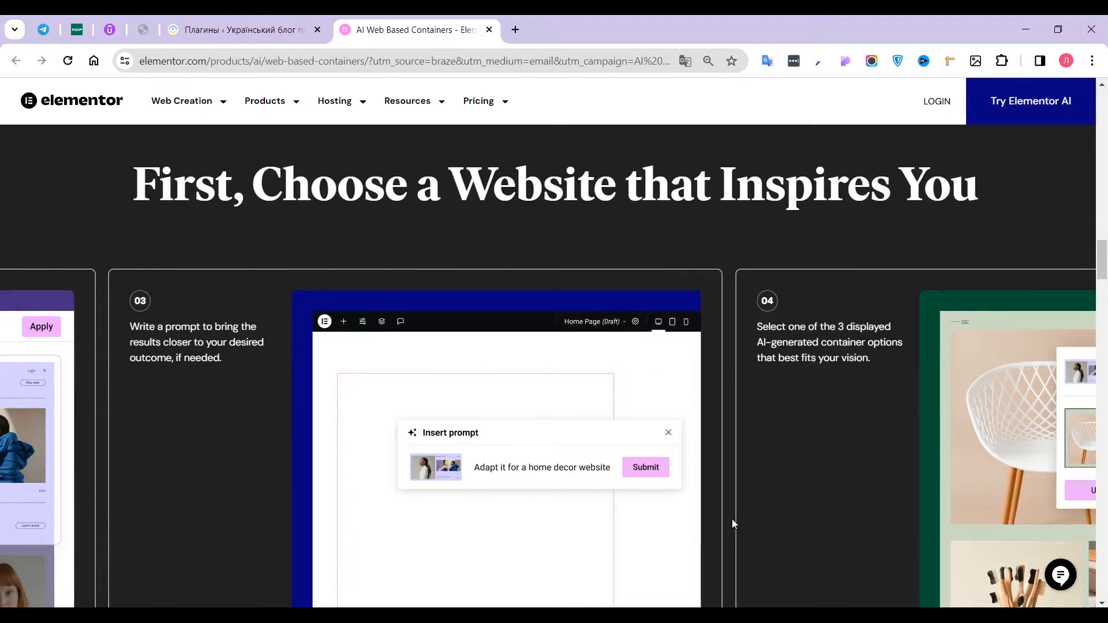
scroll(732, 518, "down", 5)
scroll(498, 547, "up", 3)
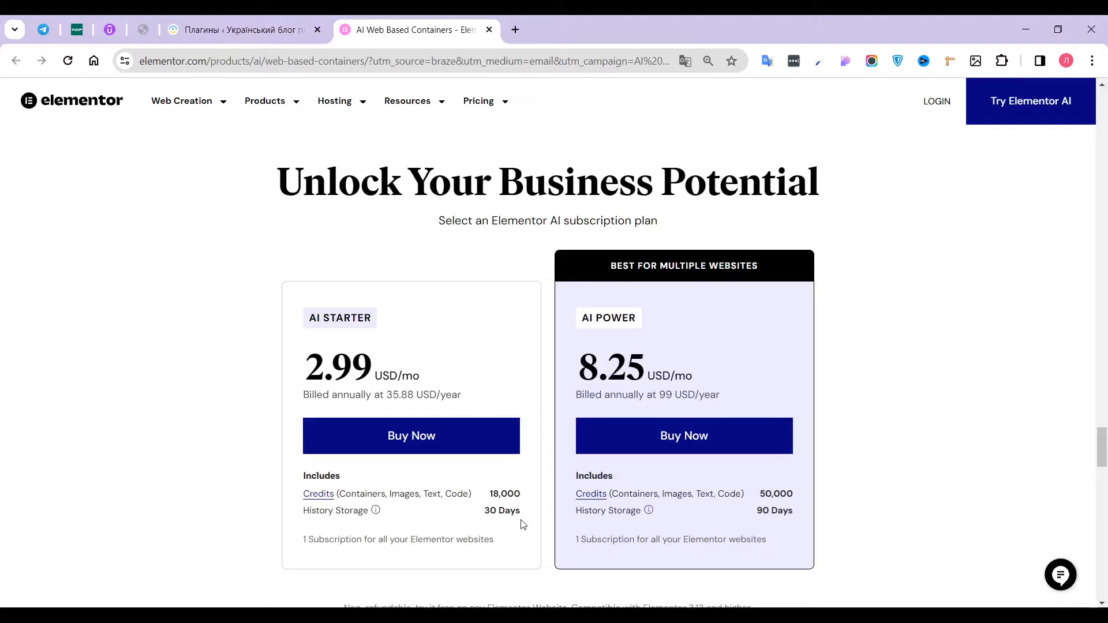
Return to the WordPress admin and open the Функционал settings of Elementor
key("ctrl+shift+Tab")
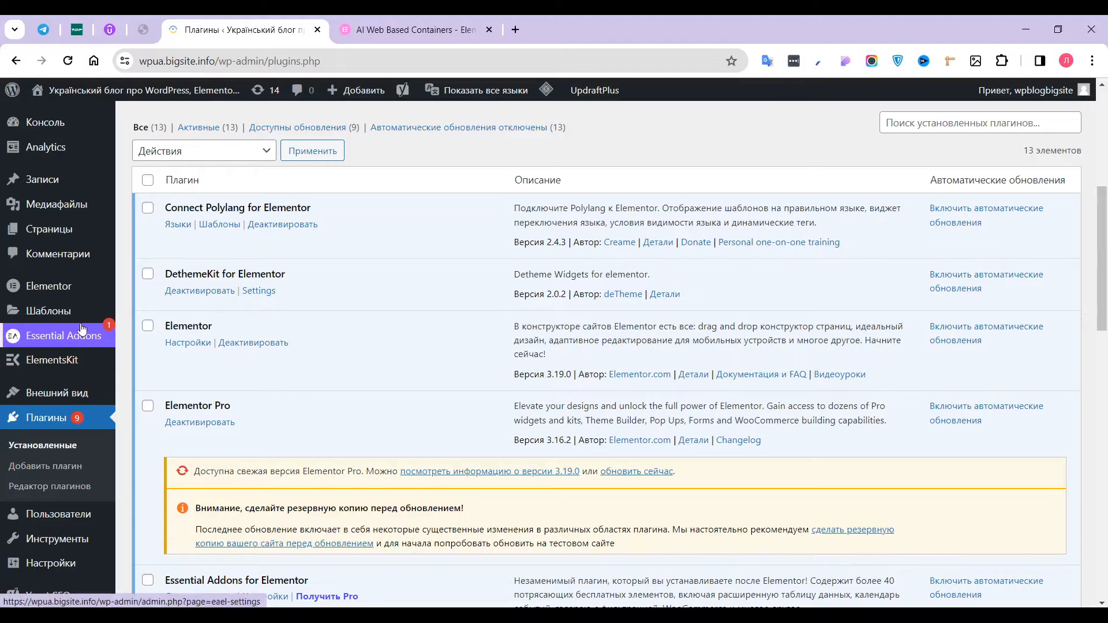
mouse_move(49, 293)
left_click(168, 296)
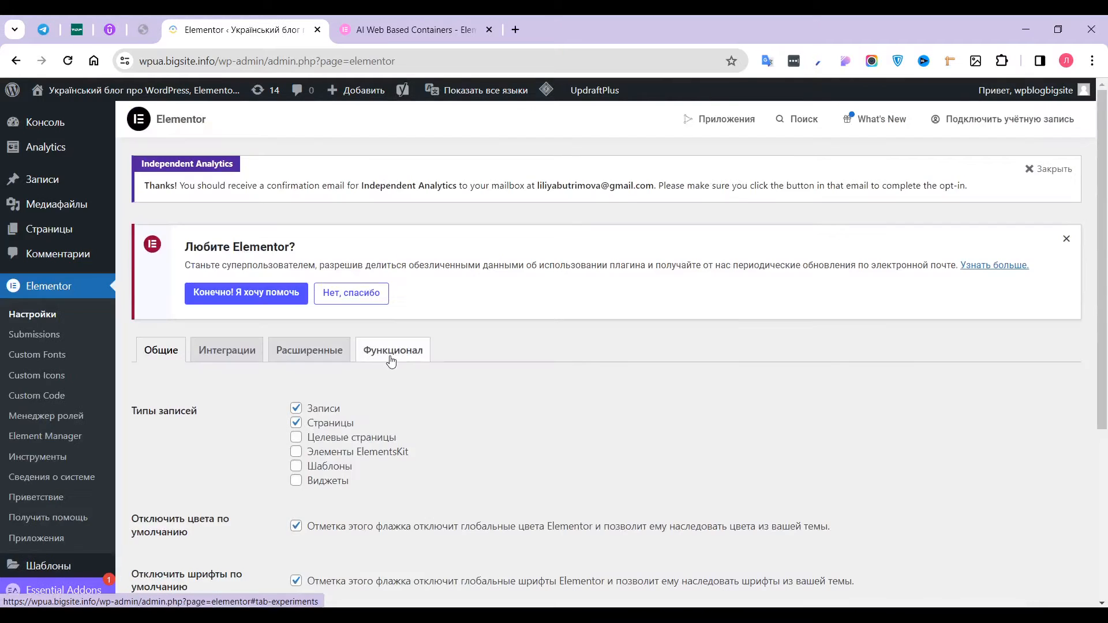
left_click(391, 359)
Set the Build with AI feature to Активен
scroll(411, 459, "down", 6)
scroll(506, 484, "up", 3)
scroll(473, 430, "down", 6)
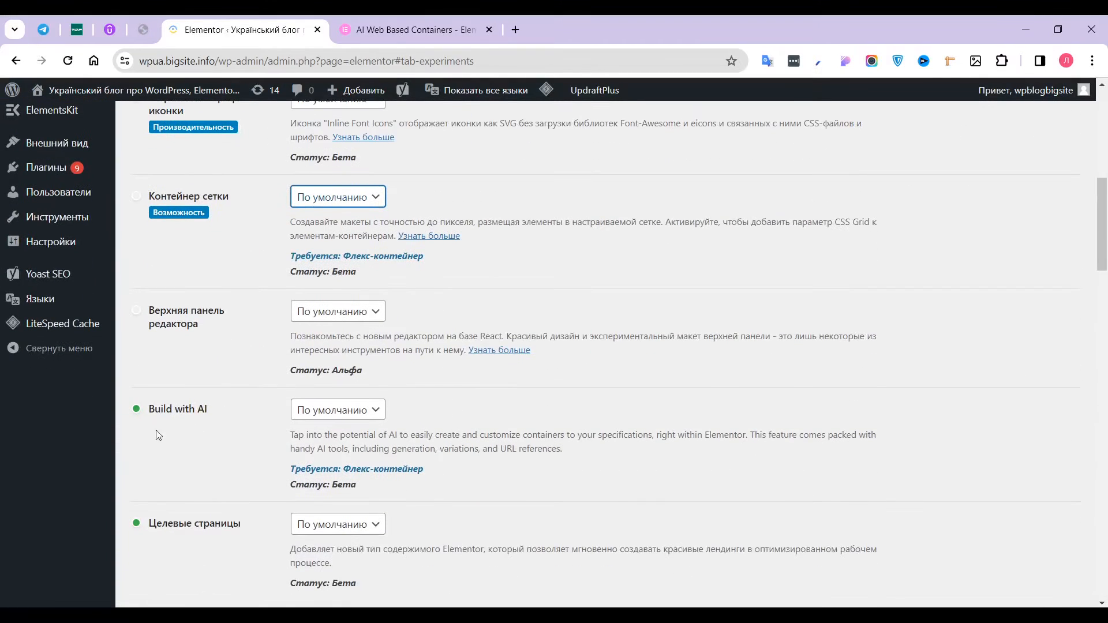
left_click_drag(213, 411, 151, 414)
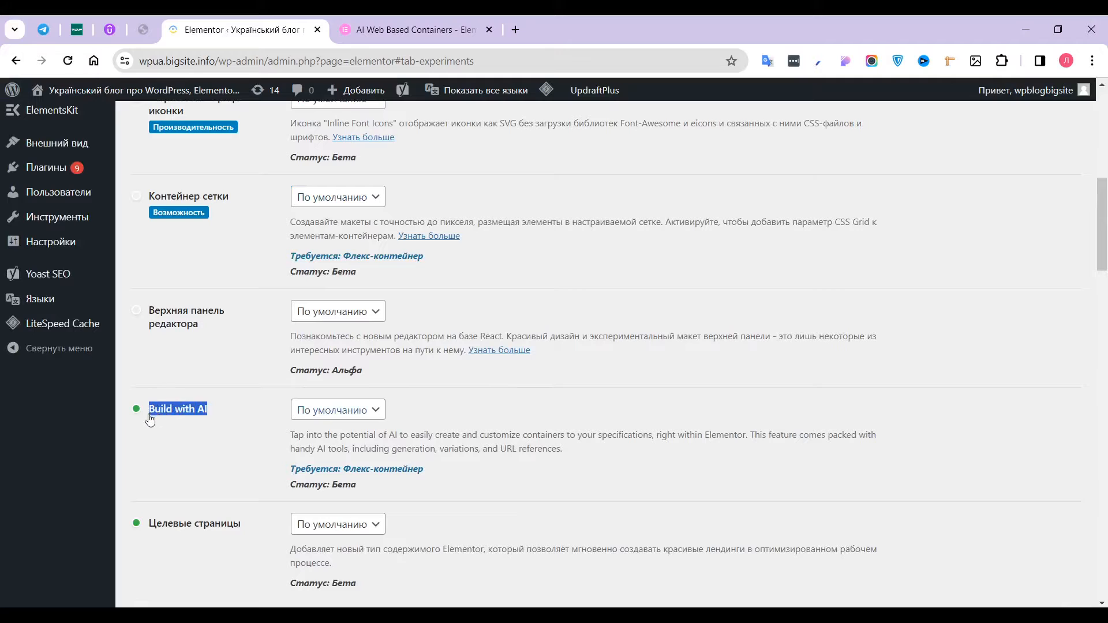
left_click(338, 410)
left_click(320, 448)
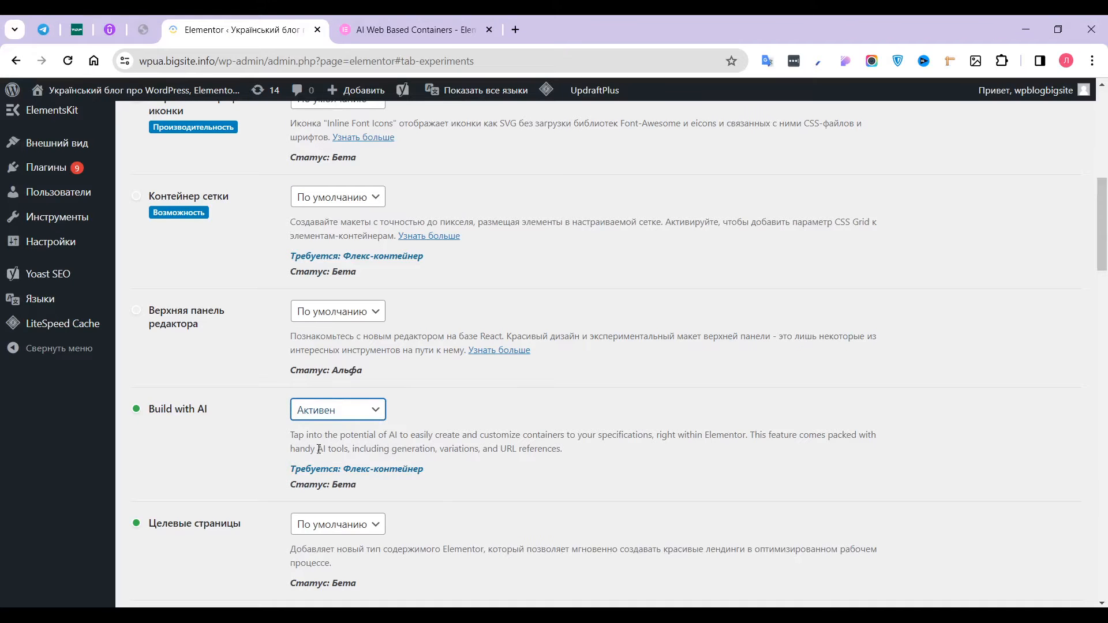
Set the required Флекс-контейнер feature to Активен and save the Elementor settings
scroll(248, 465, "down", 4)
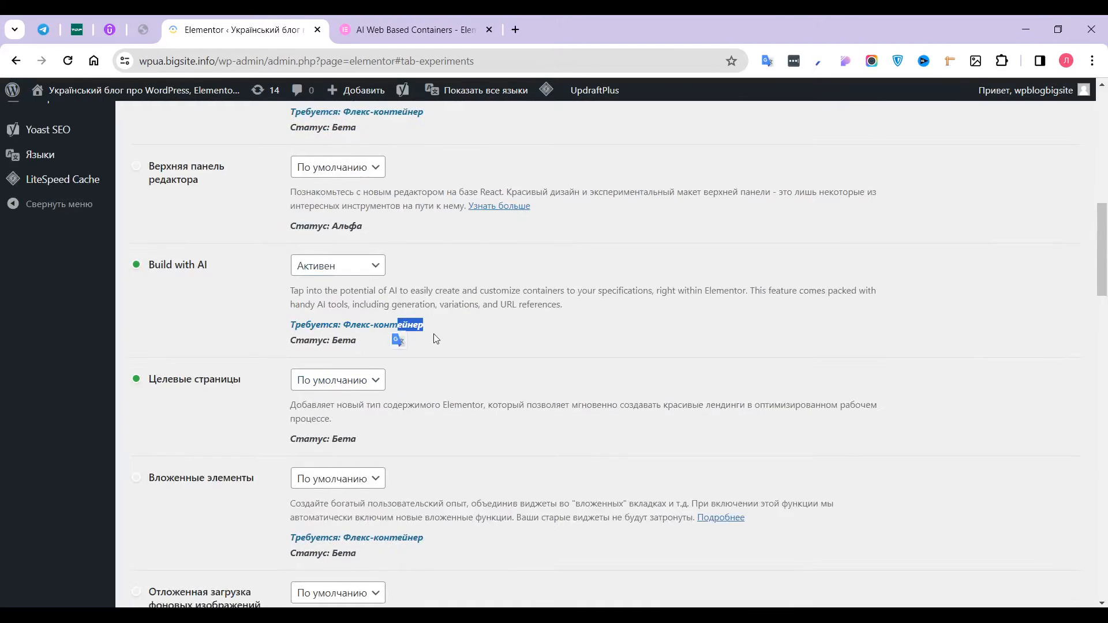
left_click_drag(437, 329, 342, 326)
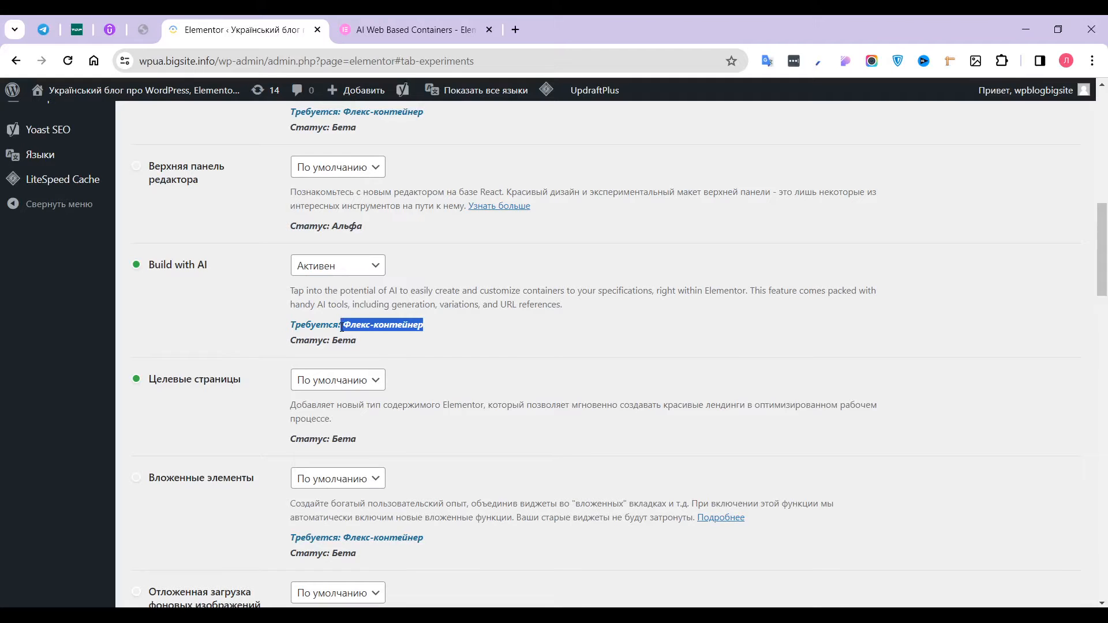
left_click(206, 327)
scroll(193, 398, "down", 5)
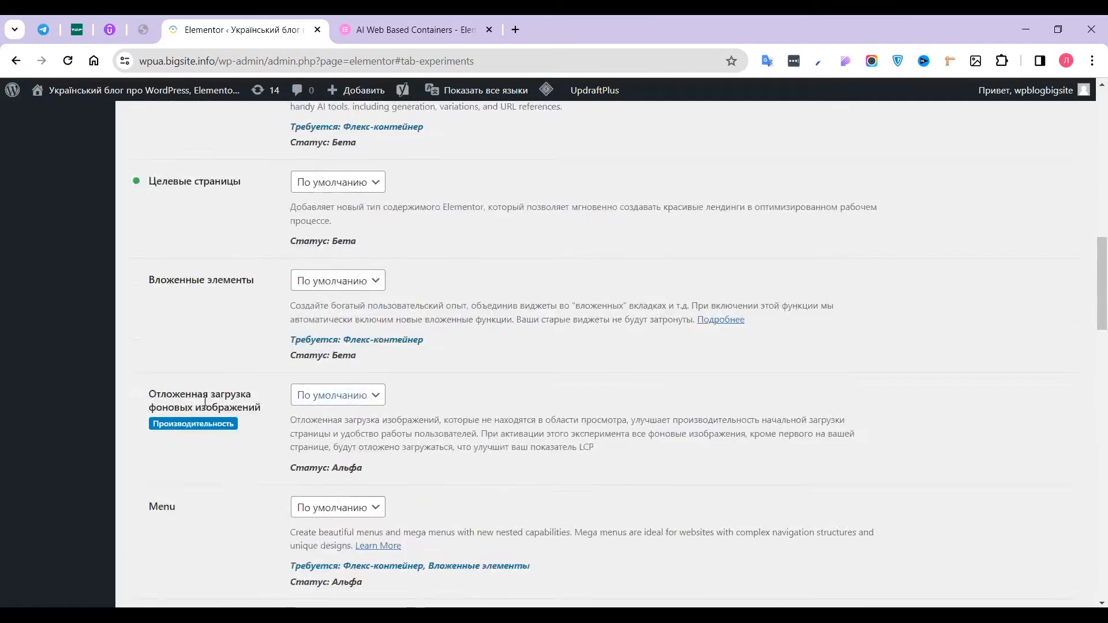
scroll(228, 437, "down", 5)
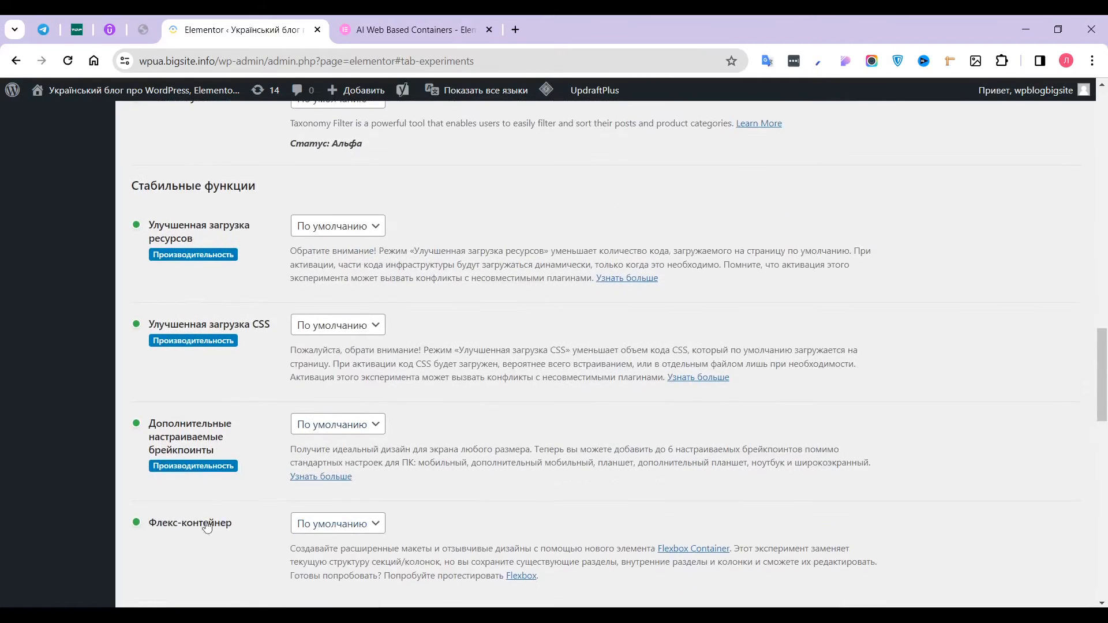
triple_click(174, 526)
left_click(322, 530)
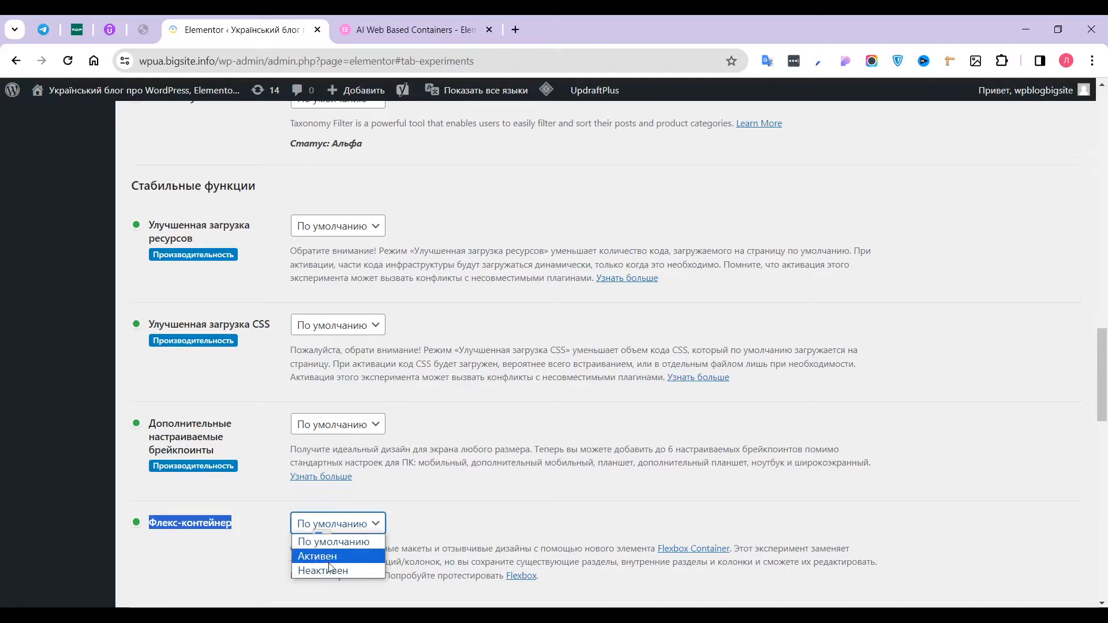
left_click(328, 557)
scroll(270, 552, "down", 10)
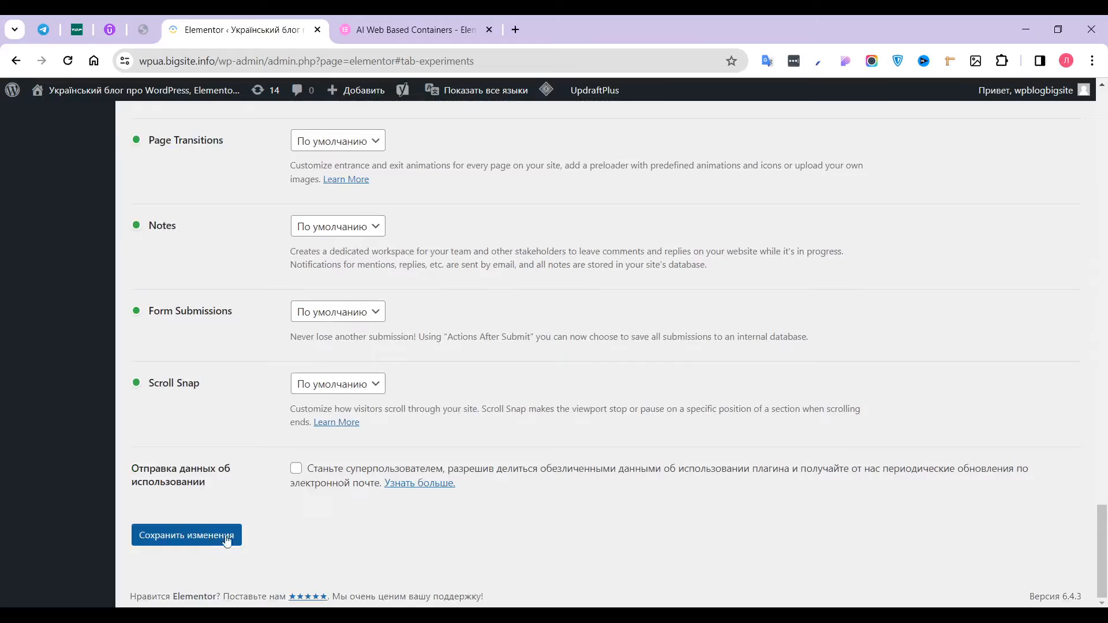
left_click(211, 543)
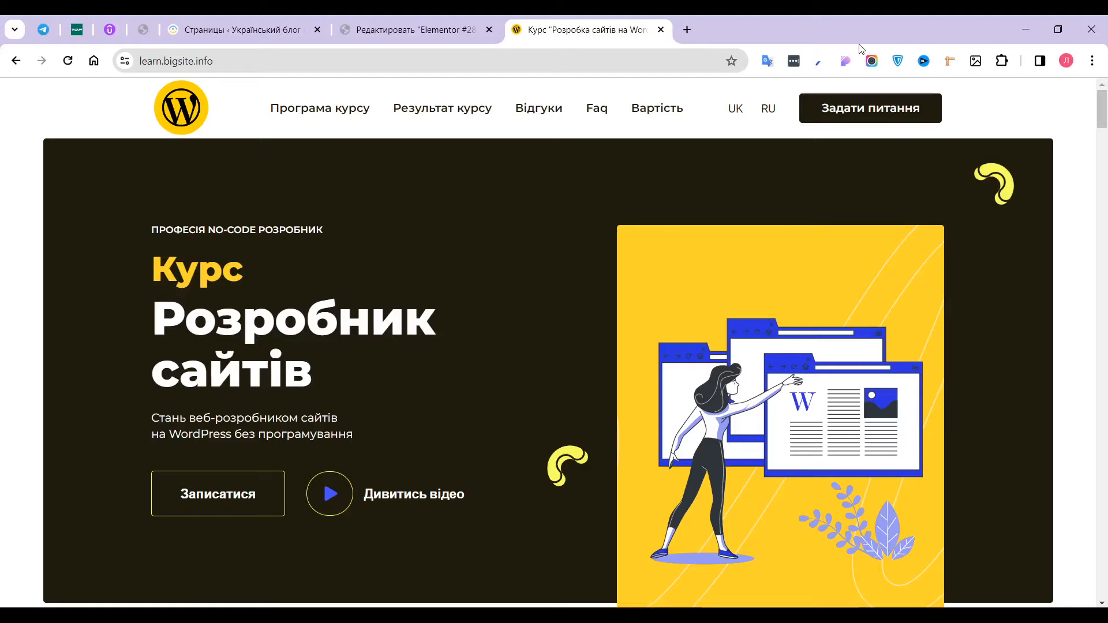
Look through the course landing page at learn.bigsite.info, from the benefits and course program to the student reviews
scroll(545, 359, "down", 8)
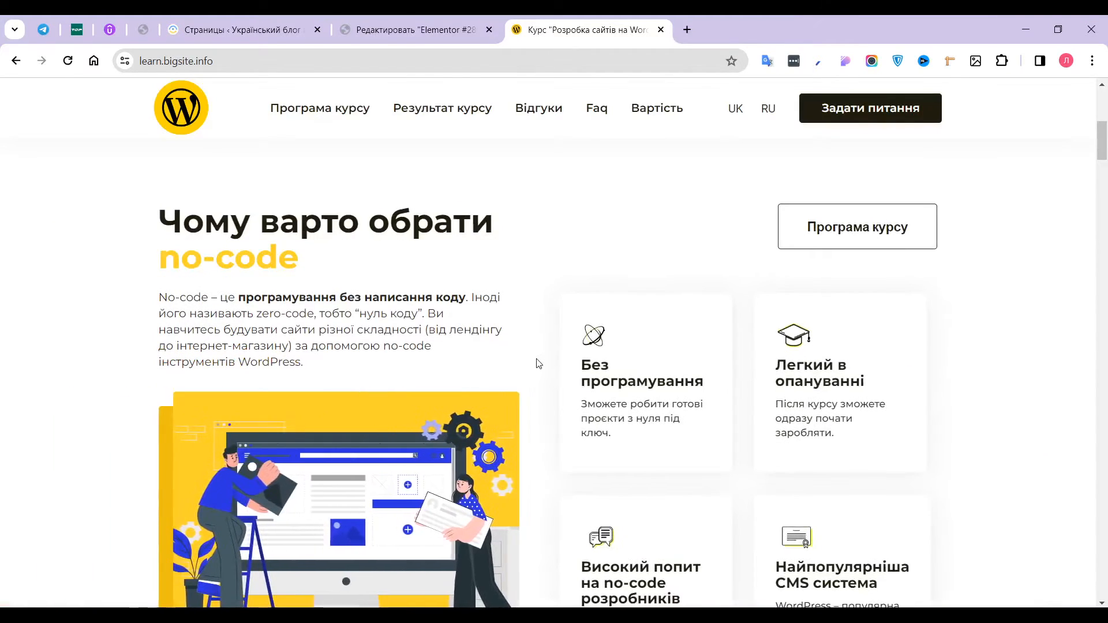
scroll(537, 362, "down", 12)
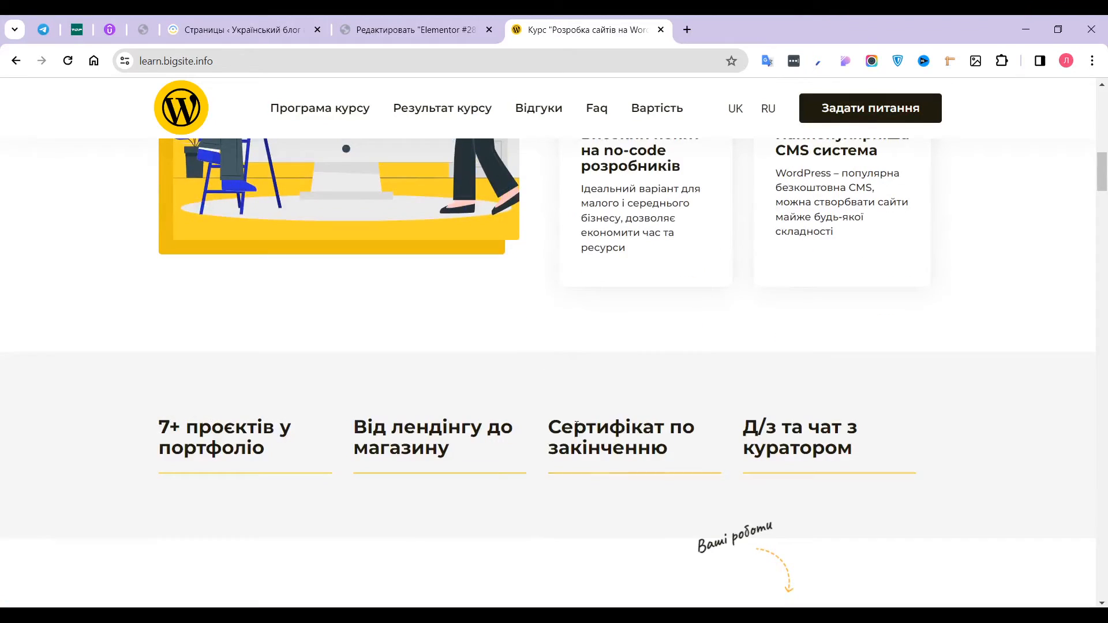
scroll(458, 412, "up", 3)
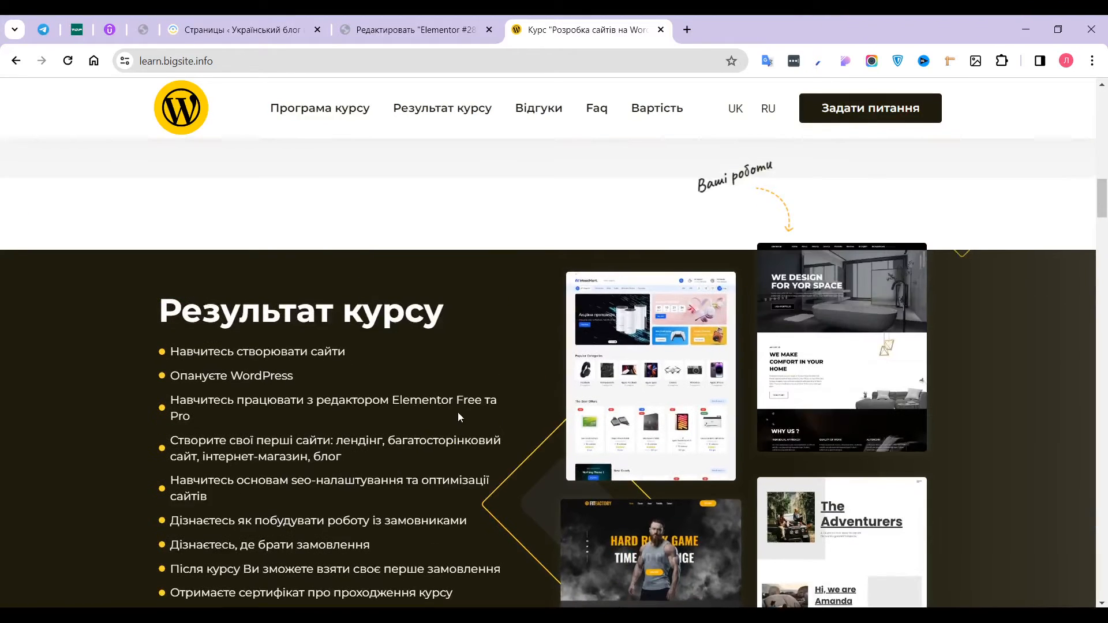
scroll(458, 412, "down", 9)
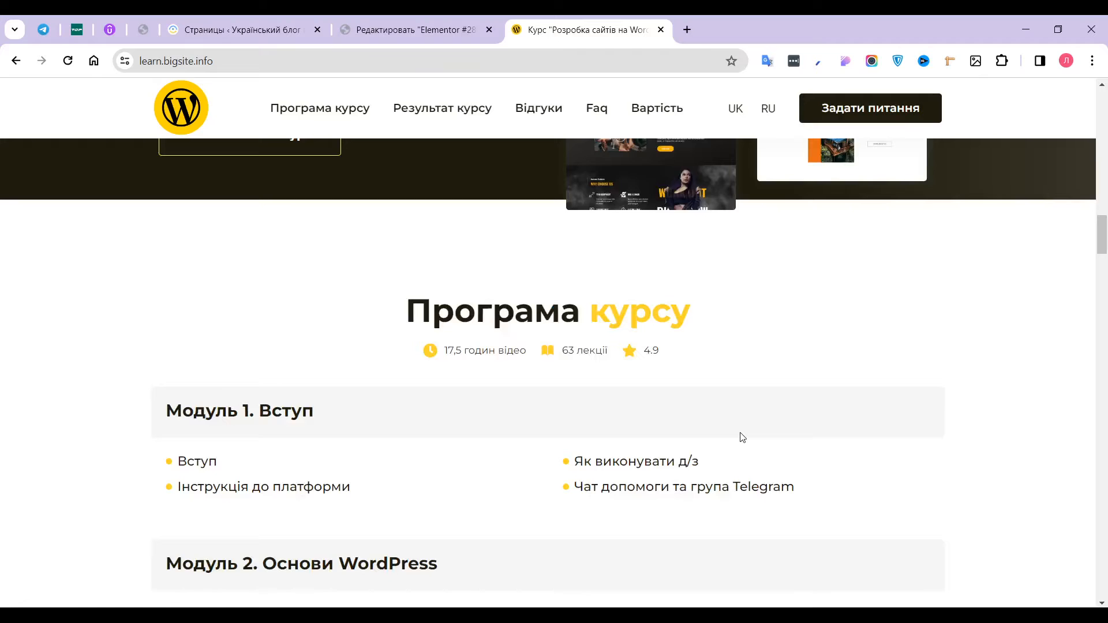
scroll(579, 465, "down", 20)
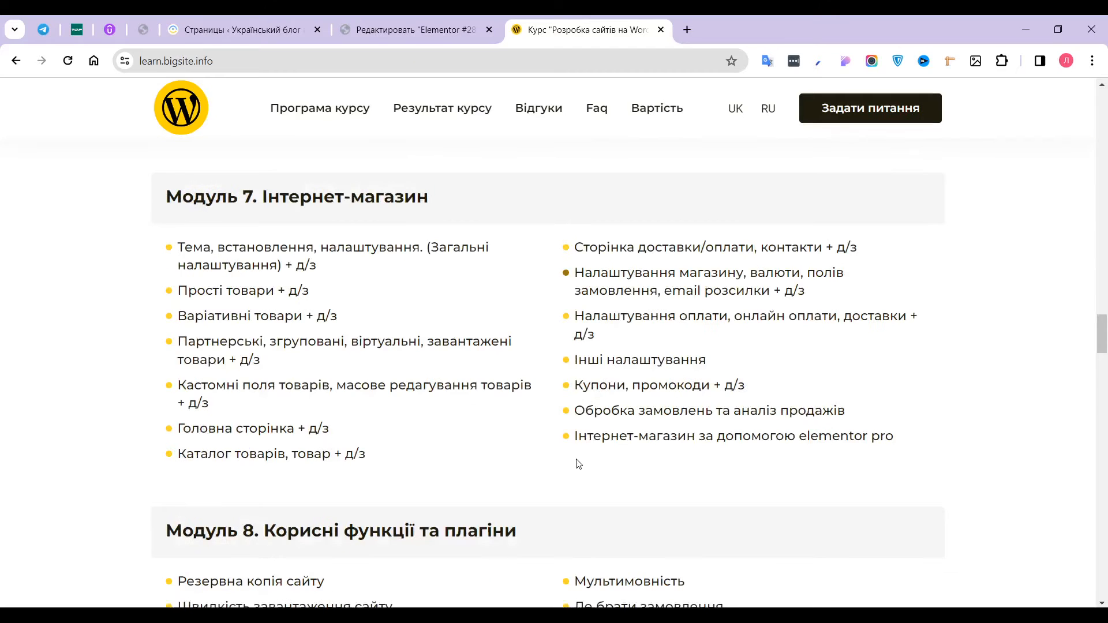
scroll(579, 465, "down", 6)
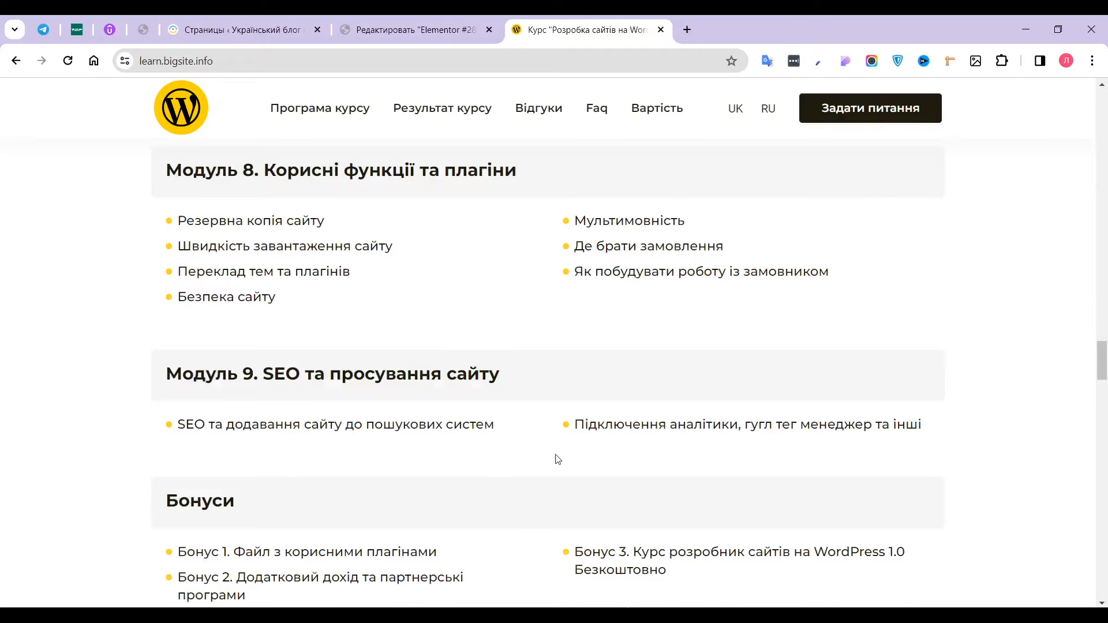
scroll(558, 461, "down", 10)
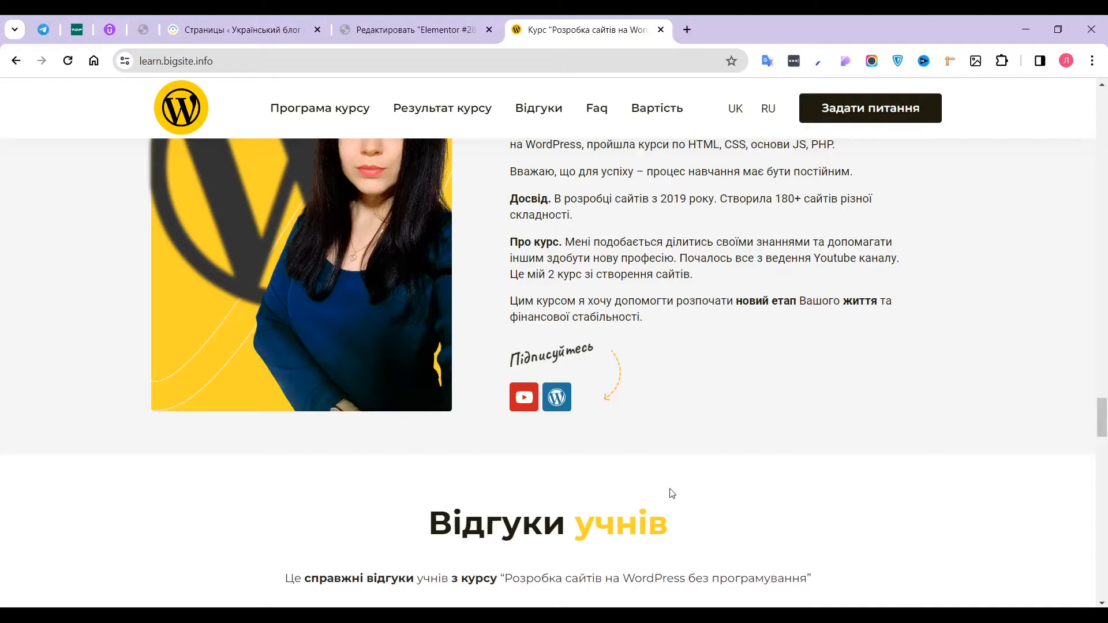
scroll(669, 495, "down", 7)
scroll(807, 229, "up", 3)
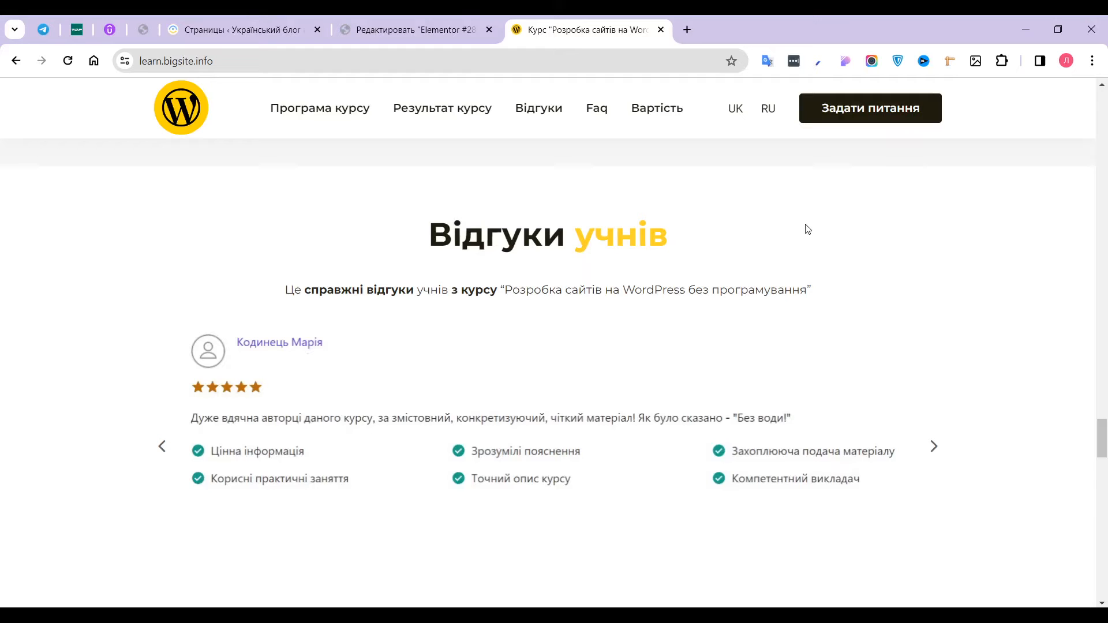
Launch Build with AI on the empty Elementor #286 page and connect the Elementor account using Google sign-in
left_click(393, 33)
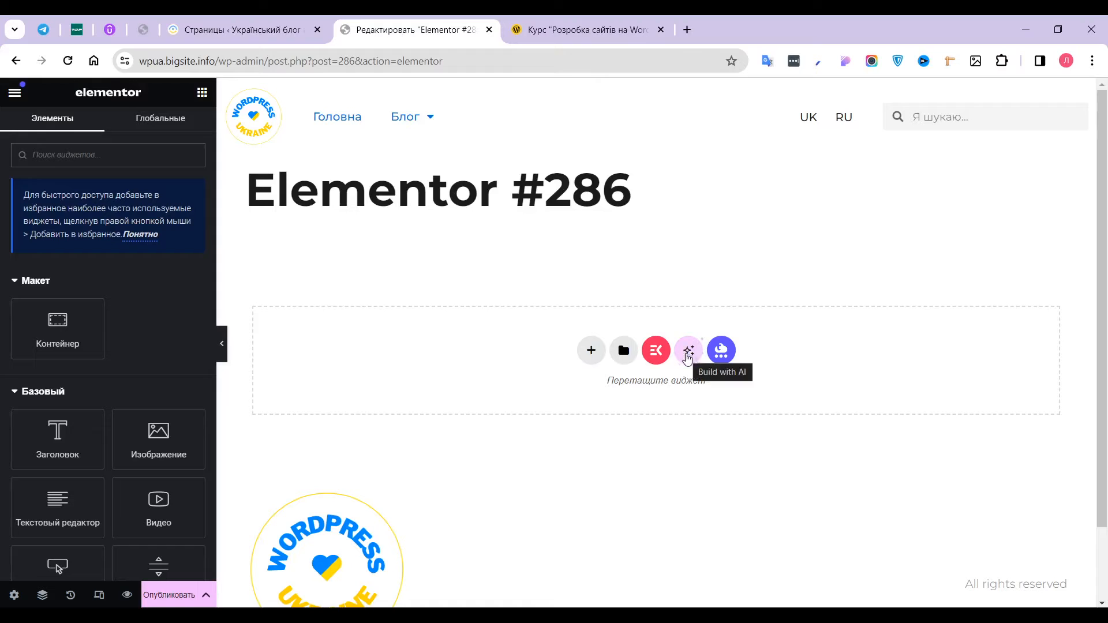
left_click(687, 355)
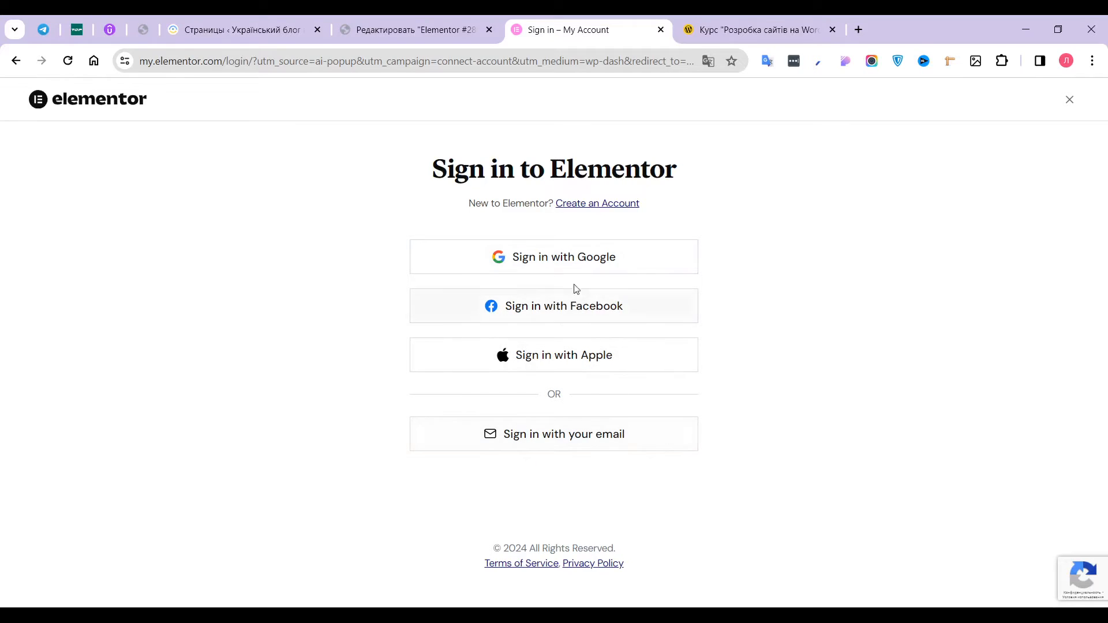
left_click(544, 269)
left_click(580, 527)
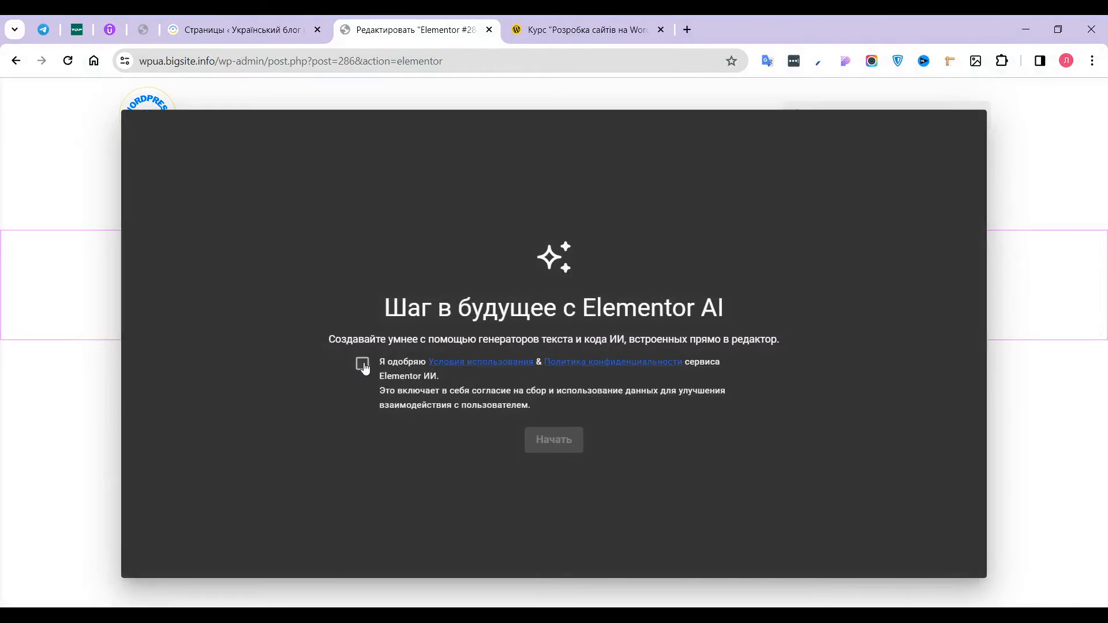
Accept the Elementor AI terms of use, start the service and try to open its Reference a website option
left_click(363, 364)
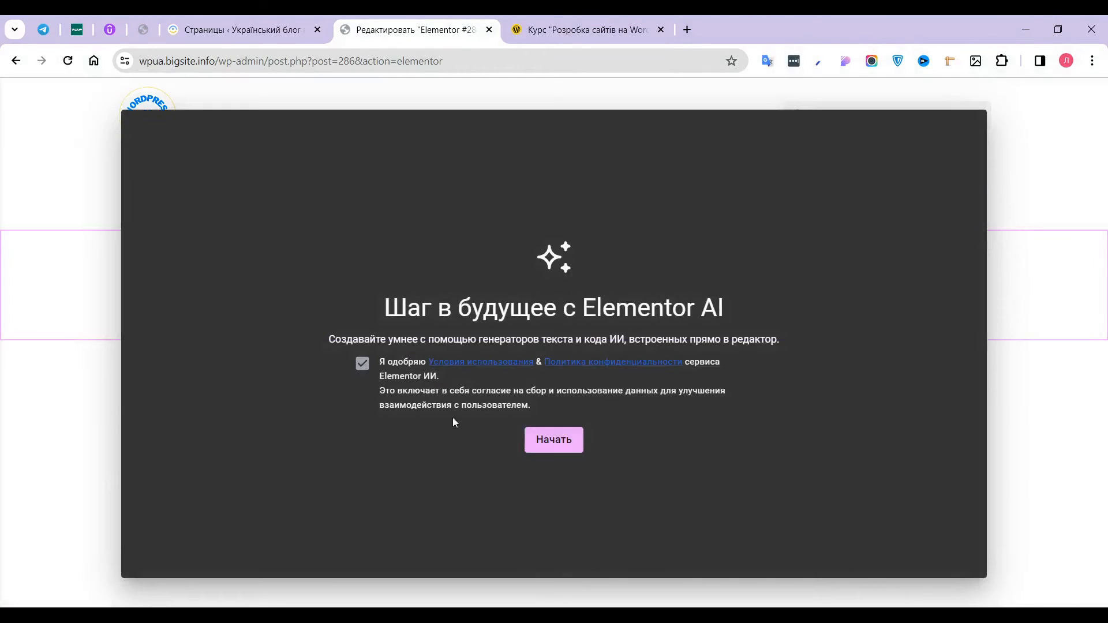
left_click(561, 443)
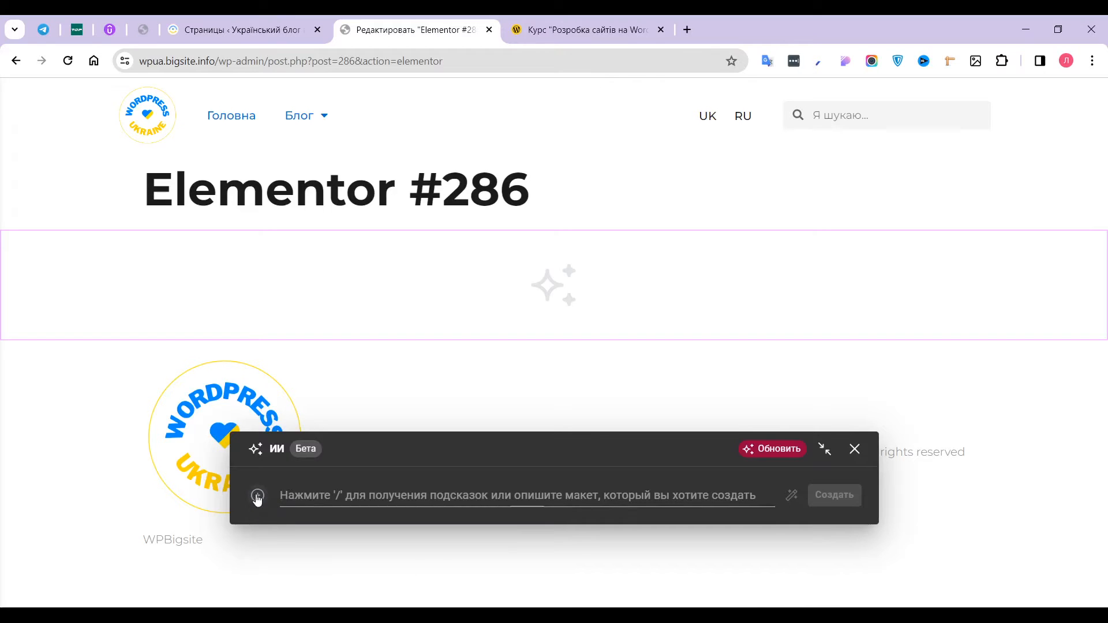
left_click(257, 498)
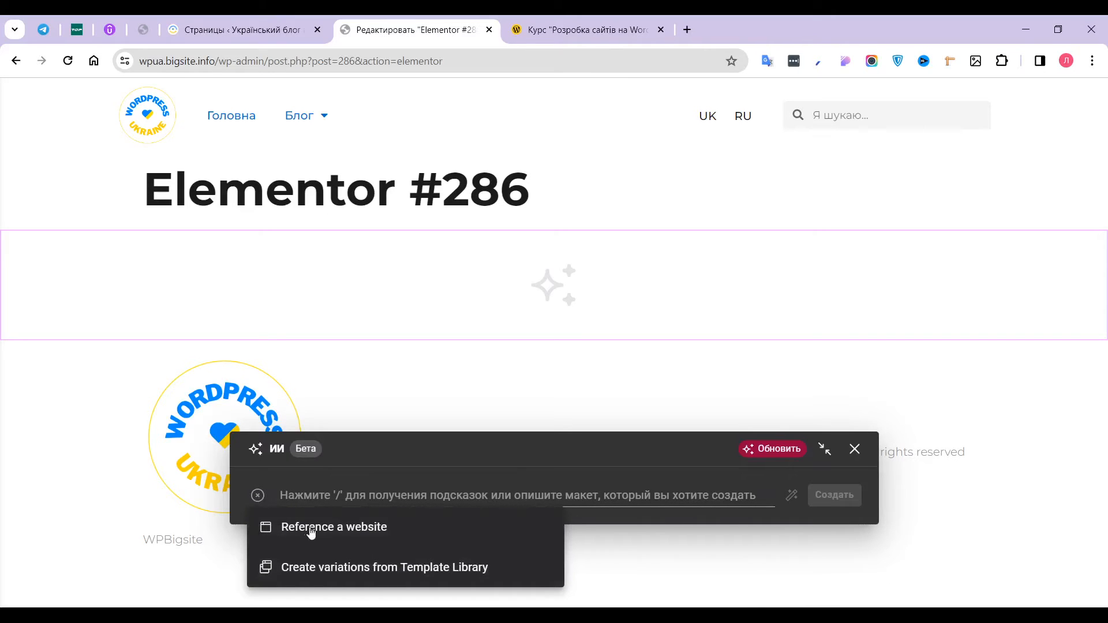
left_click(354, 529)
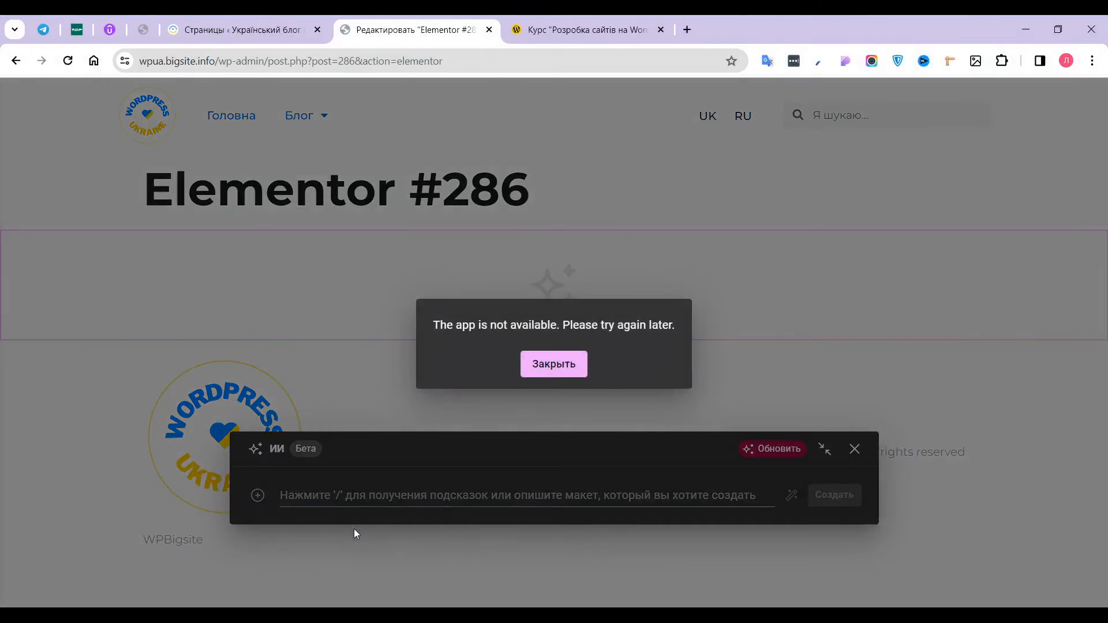
left_click(856, 455)
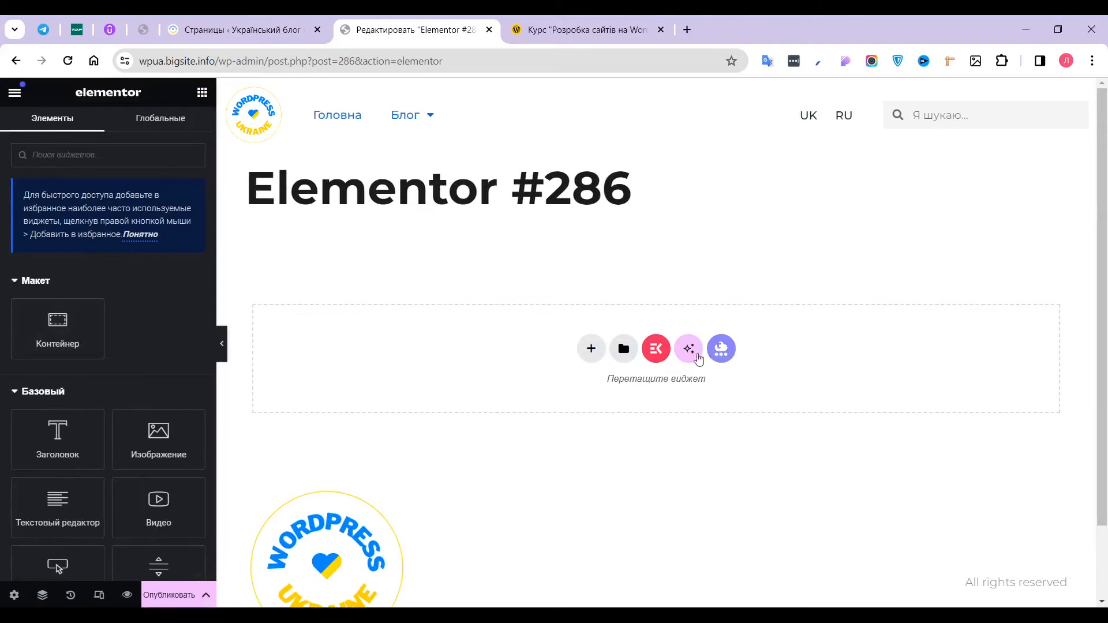
Relaunch Build with AI, choose Reference a website and agree to the updated Elementor AI terms
left_click(689, 349)
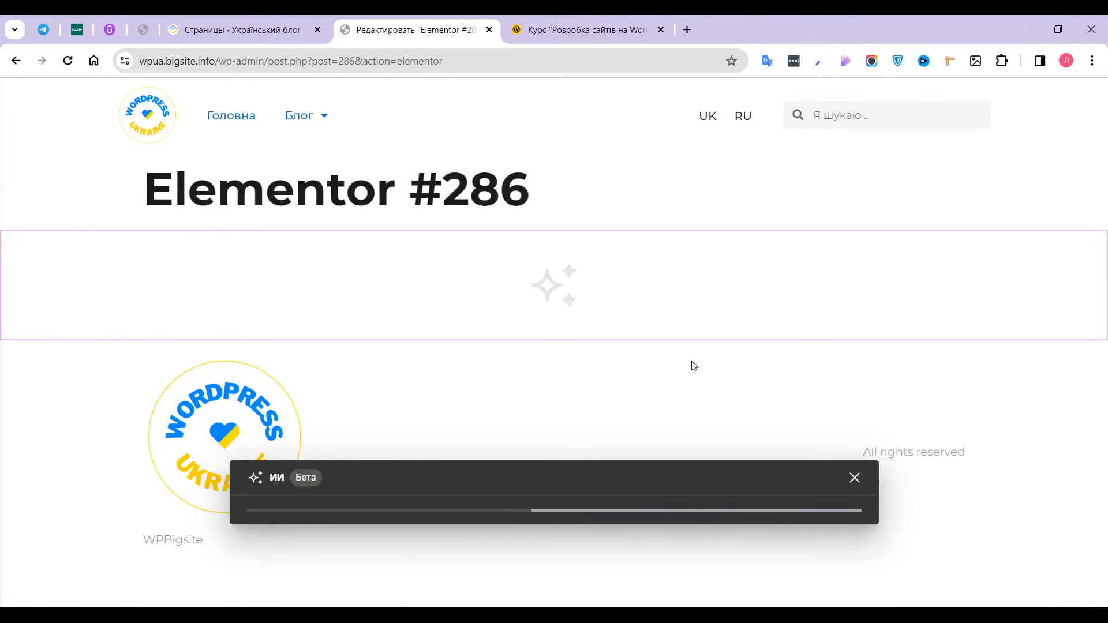
left_click(257, 497)
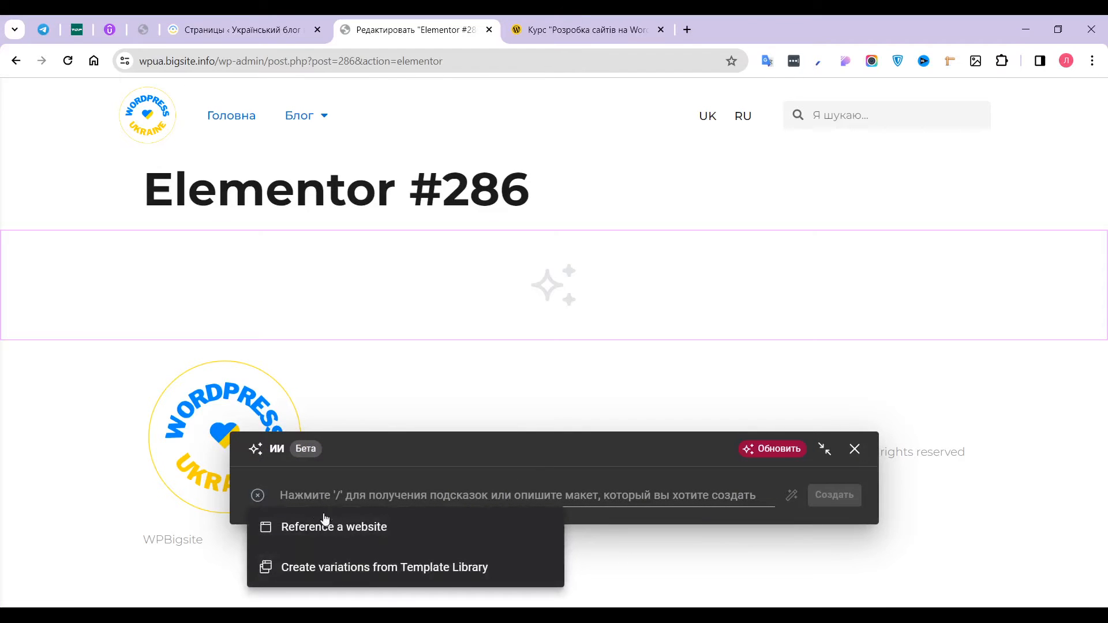
left_click(344, 529)
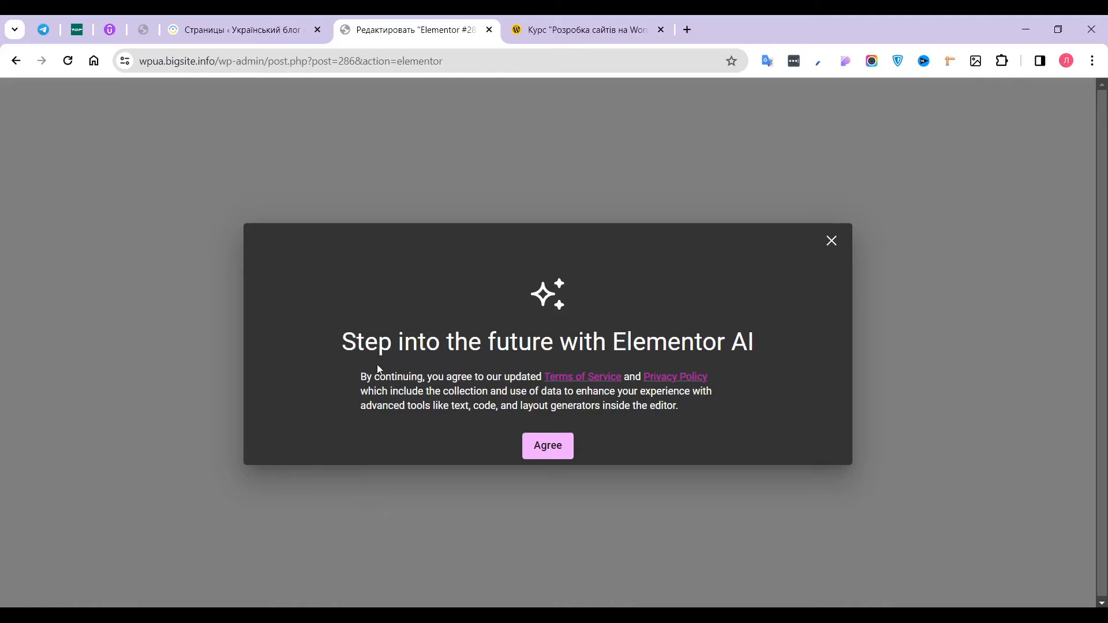
left_click(549, 446)
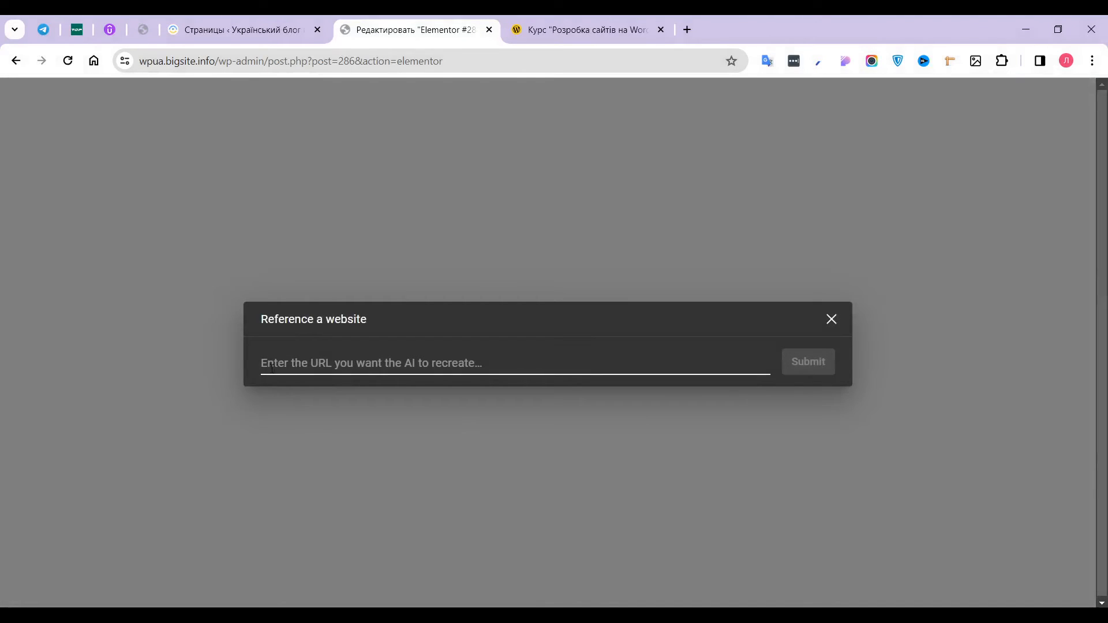
left_click(587, 26)
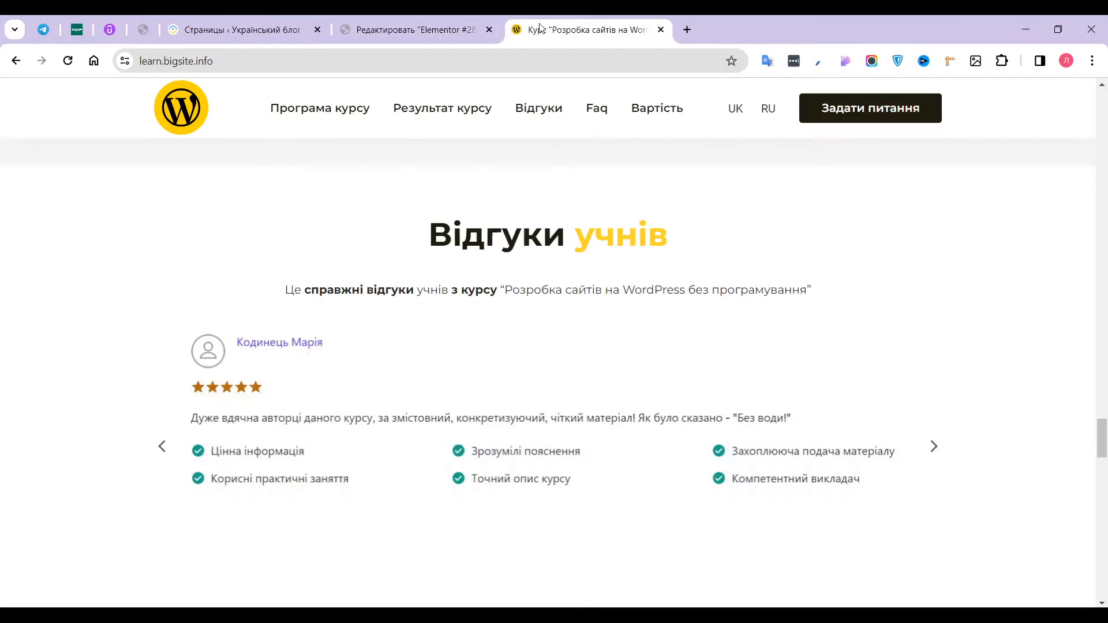
left_click(193, 62)
key("ctrl+c")
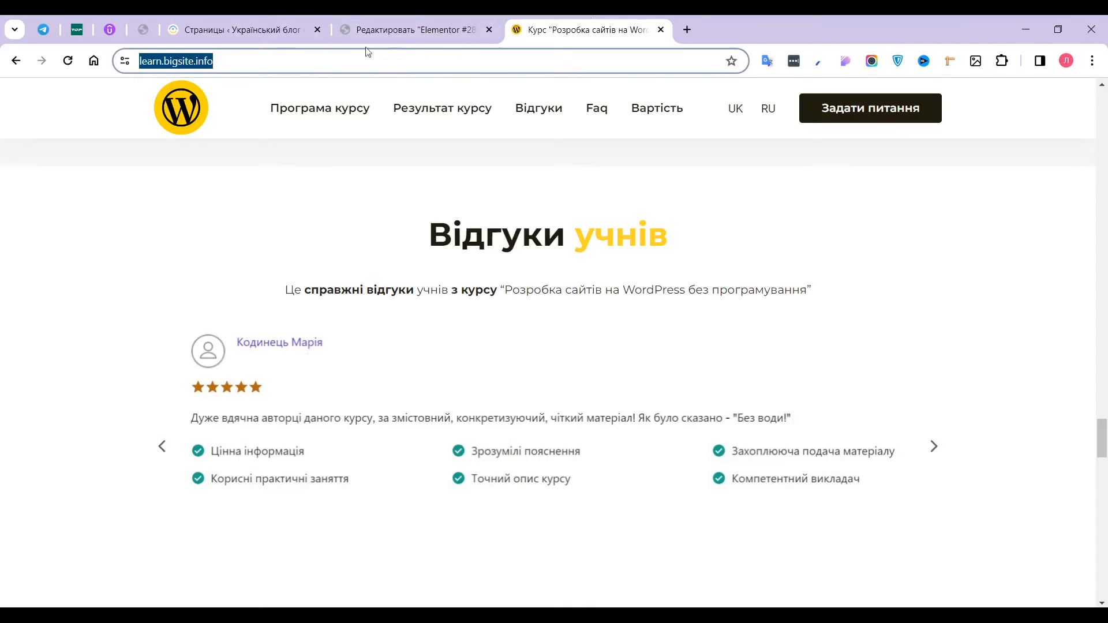
left_click(435, 34)
key("ctrl+v")
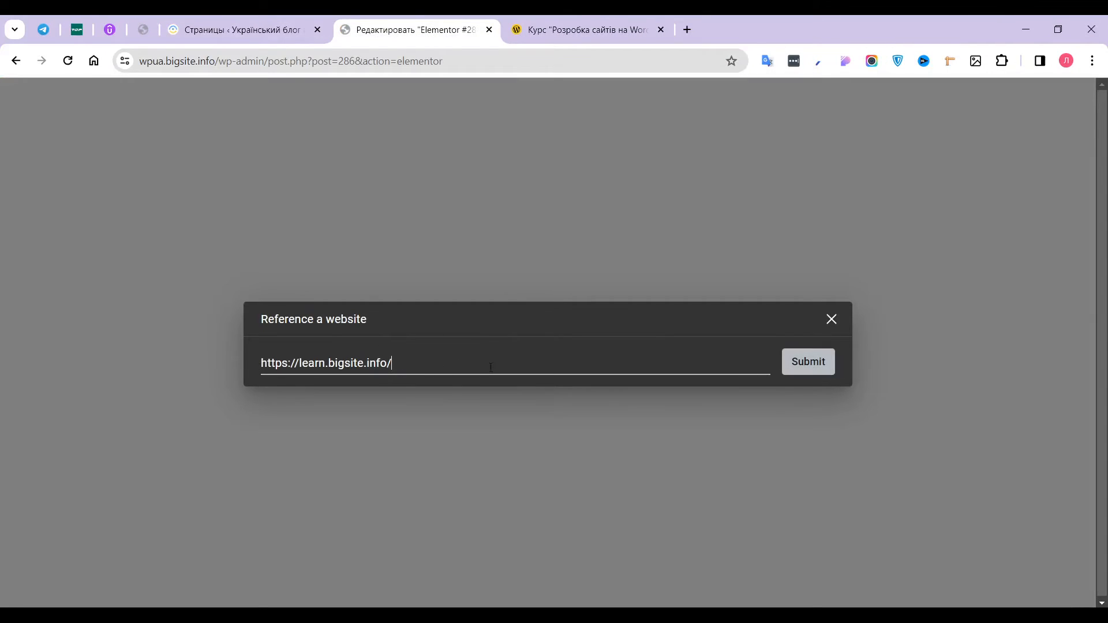
left_click(806, 371)
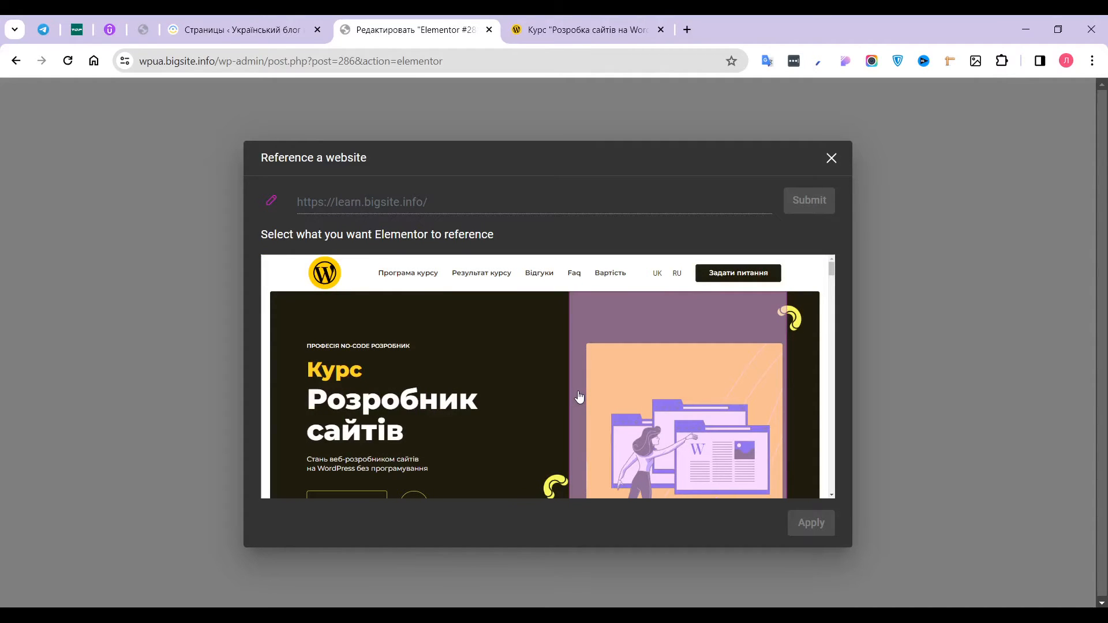
Select the entire dark hero section "Курс Розробник сайтів" in the site preview and apply it as the reference
scroll(580, 398, "down", 2)
scroll(700, 427, "up", 2)
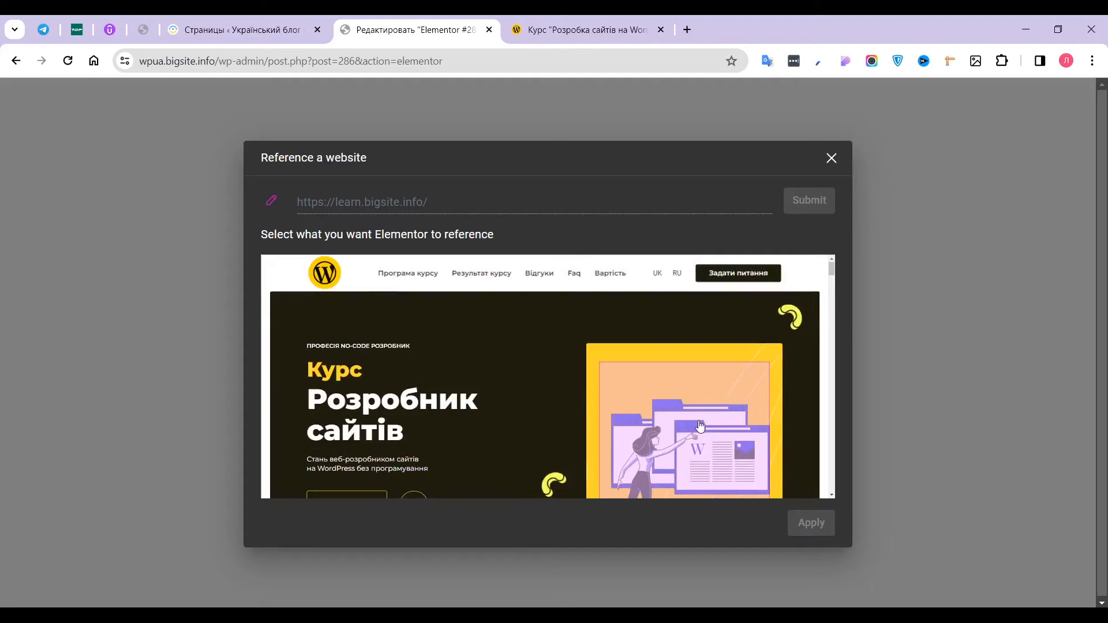
scroll(700, 426, "down", 5)
scroll(702, 427, "down", 6)
scroll(701, 427, "down", 4)
scroll(700, 425, "up", 4)
scroll(699, 444, "up", 10)
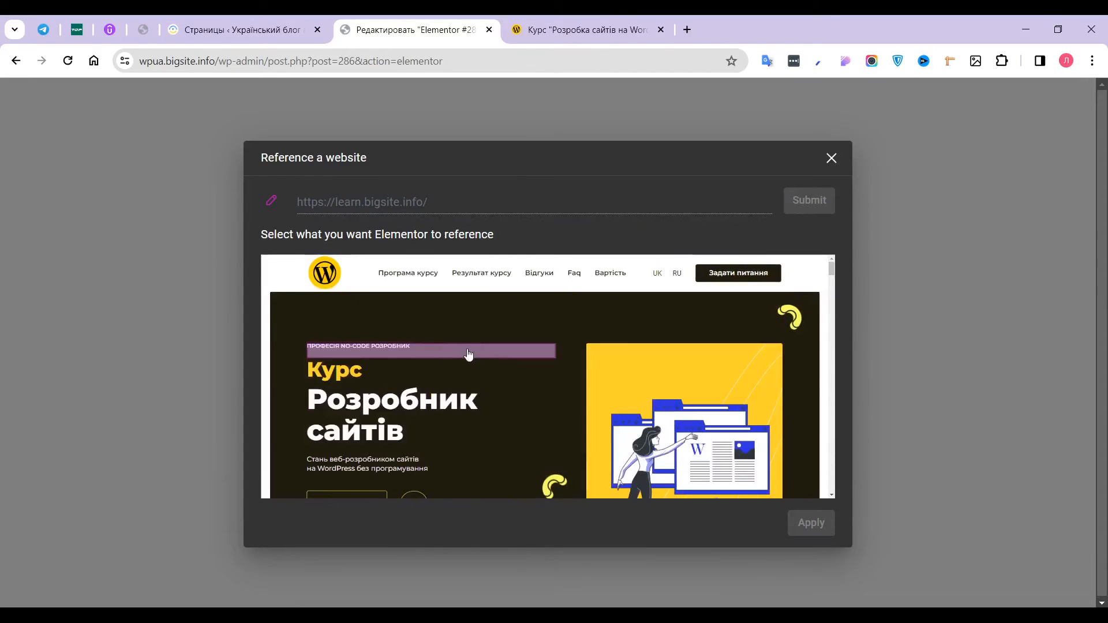
scroll(479, 355, "down", 5)
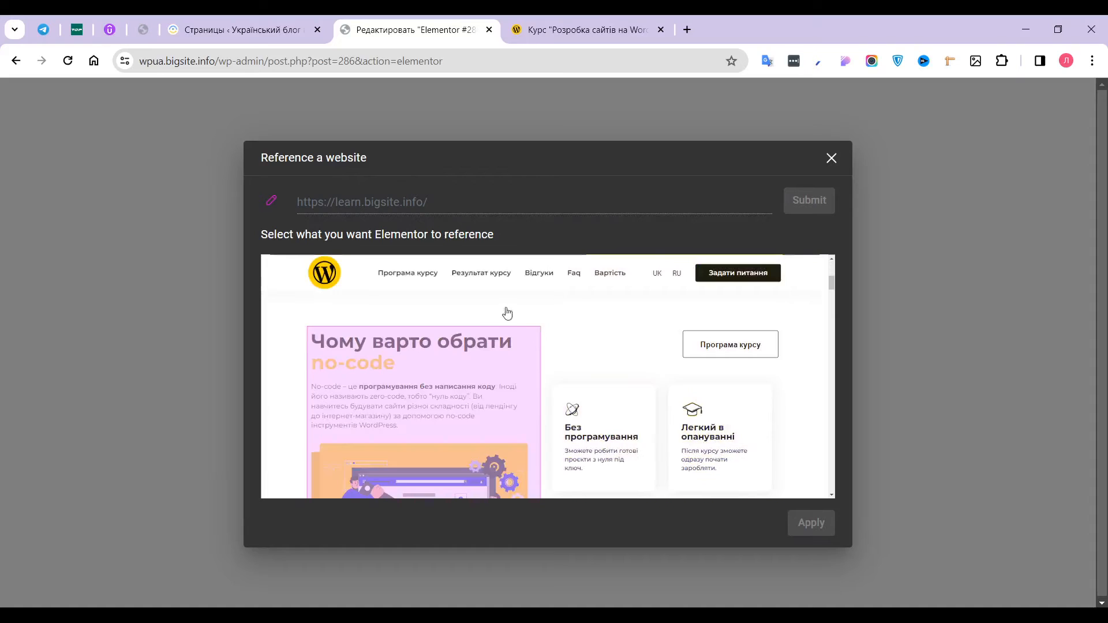
scroll(614, 425, "up", 5)
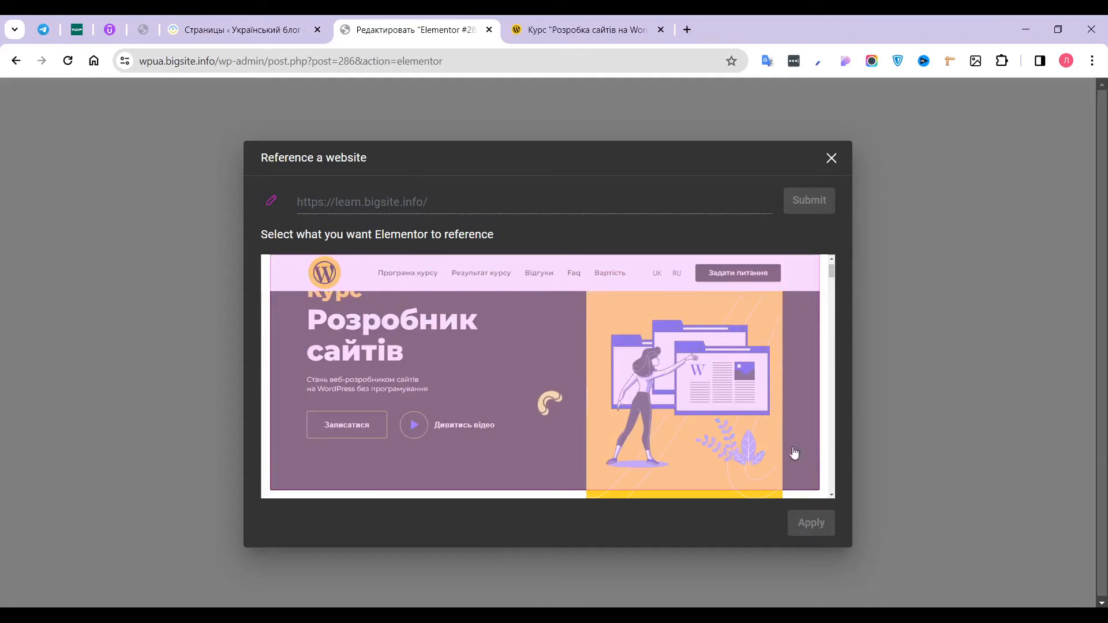
scroll(549, 421, "up", 2)
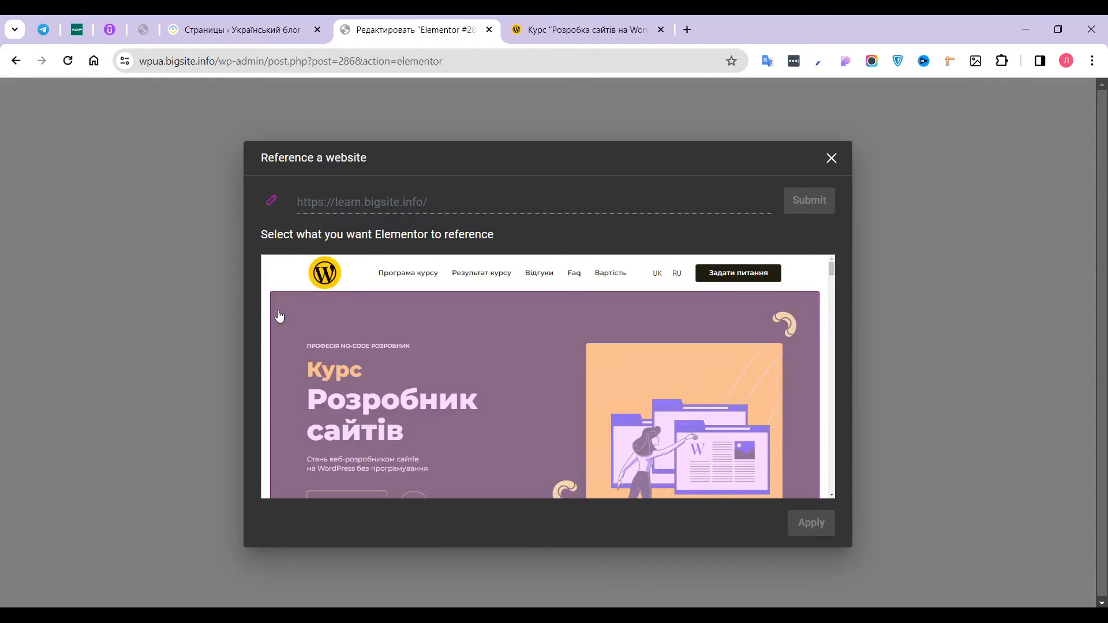
left_click(279, 316)
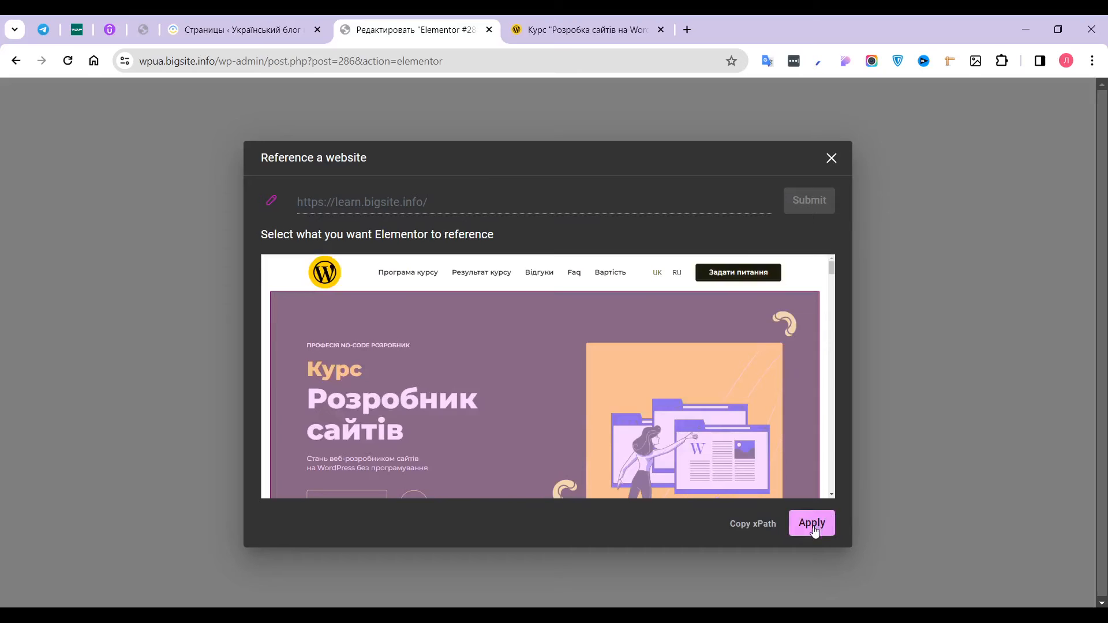
left_click(813, 524)
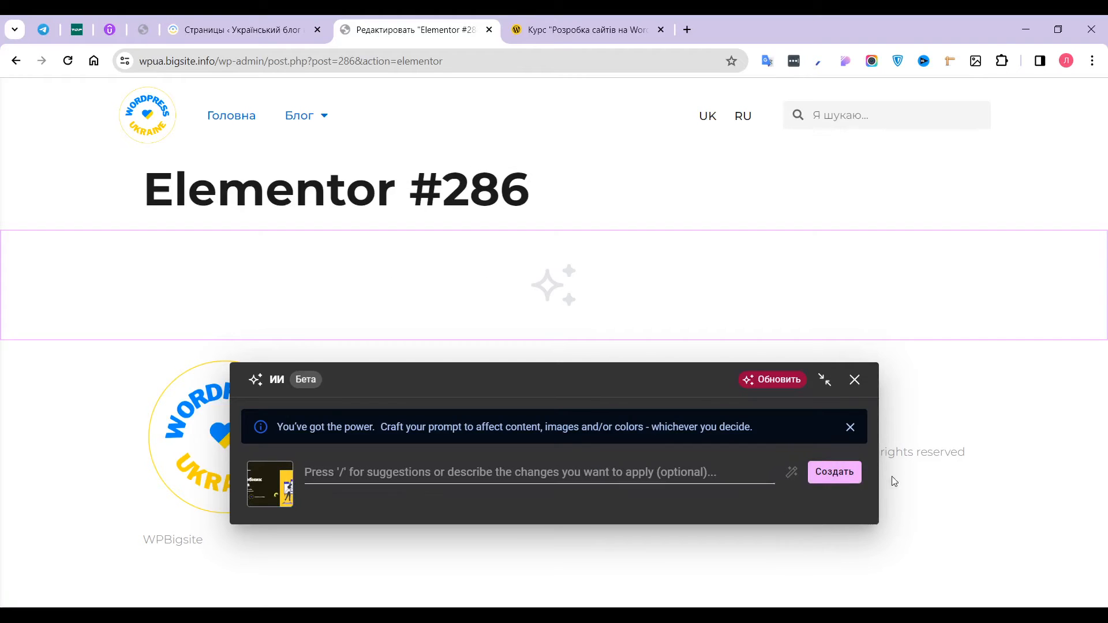
Generate layouts from the hero reference with the prompt "color blue instead of yellow"
left_click(428, 472)
type("color blue instead of yellow")
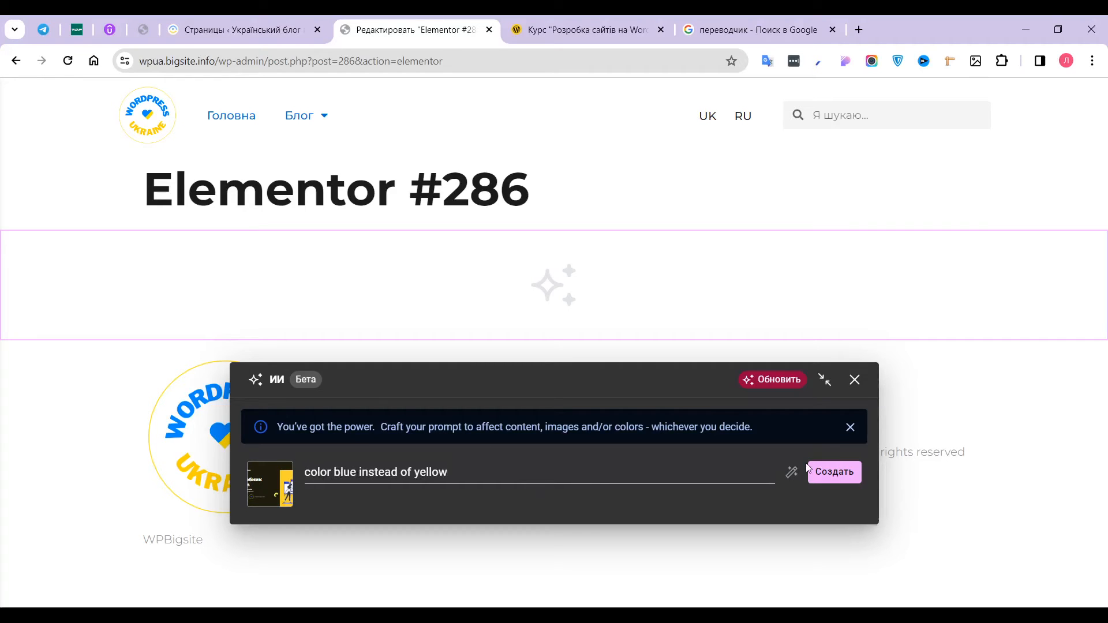
left_click(835, 473)
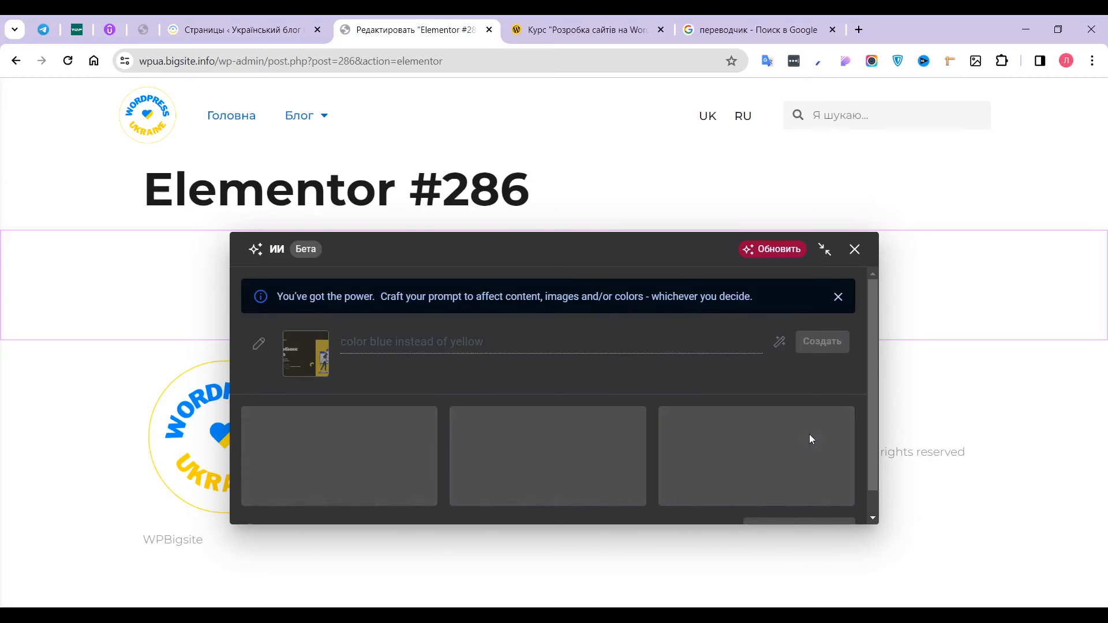
scroll(810, 435, "down", 1)
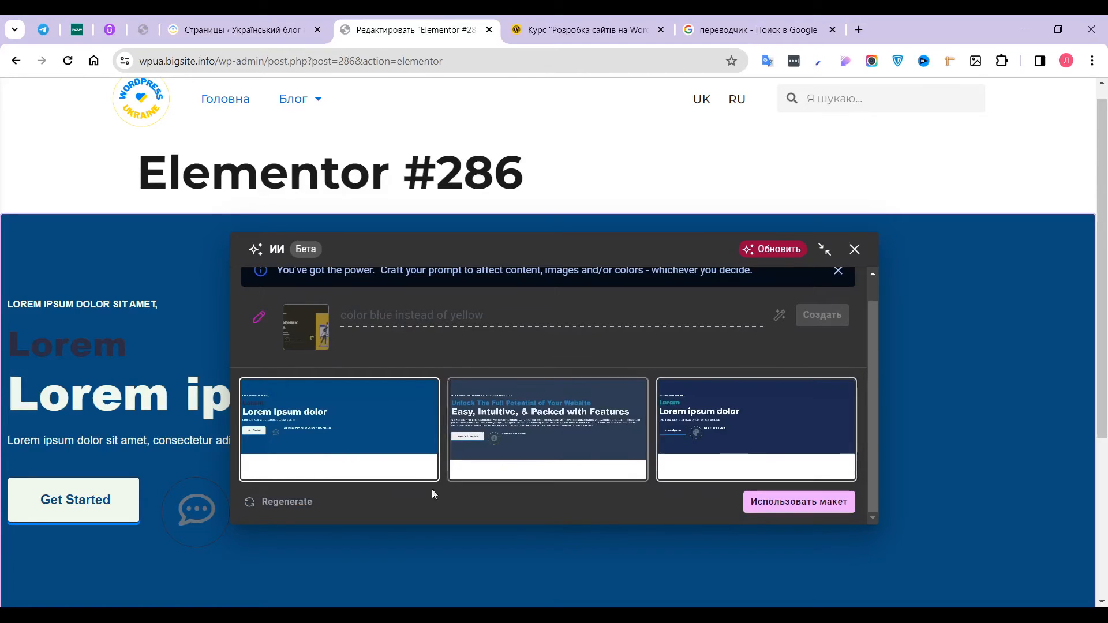
Clear the prompt, generate layouts from the hero reference alone, and regenerate another set of variations
left_click(258, 317)
triple_click(521, 317)
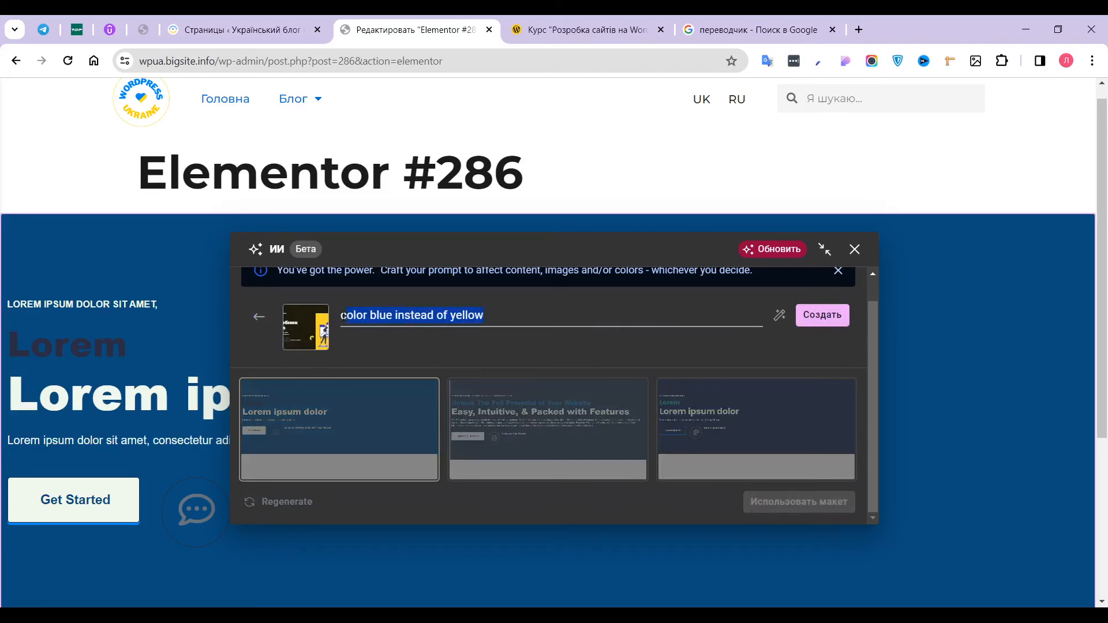
key("BackSpace")
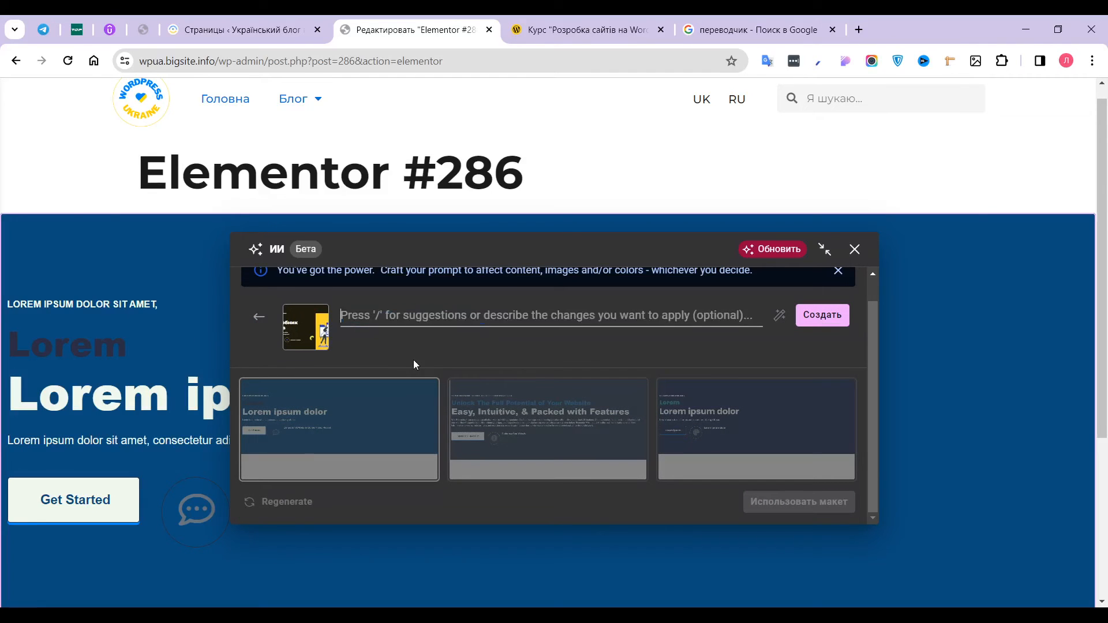
left_click(834, 316)
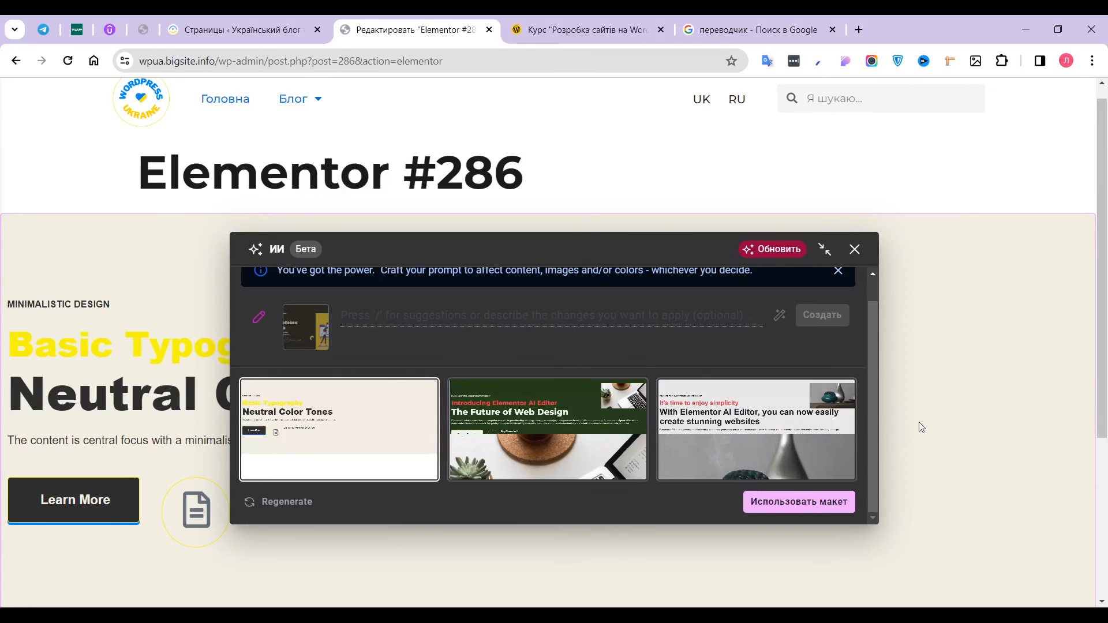
left_click(264, 507)
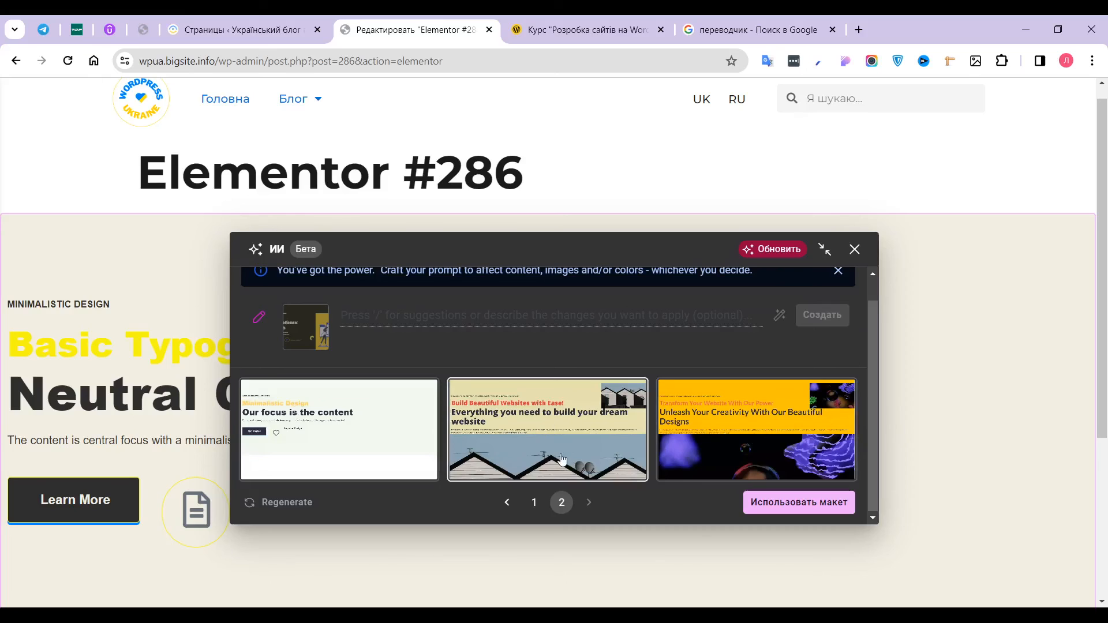
Return to the first set of layouts, examine the Neutral Color Tones preview on the page, and start closing Elementor AI
left_click(526, 501)
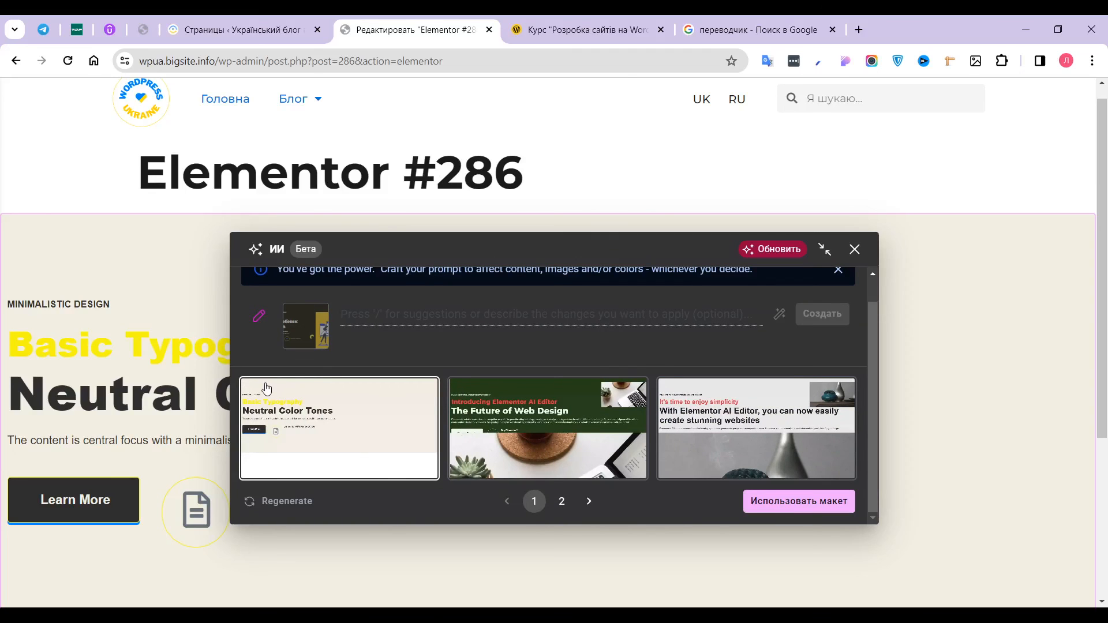
scroll(180, 297, "down", 1)
scroll(180, 293, "down", 2)
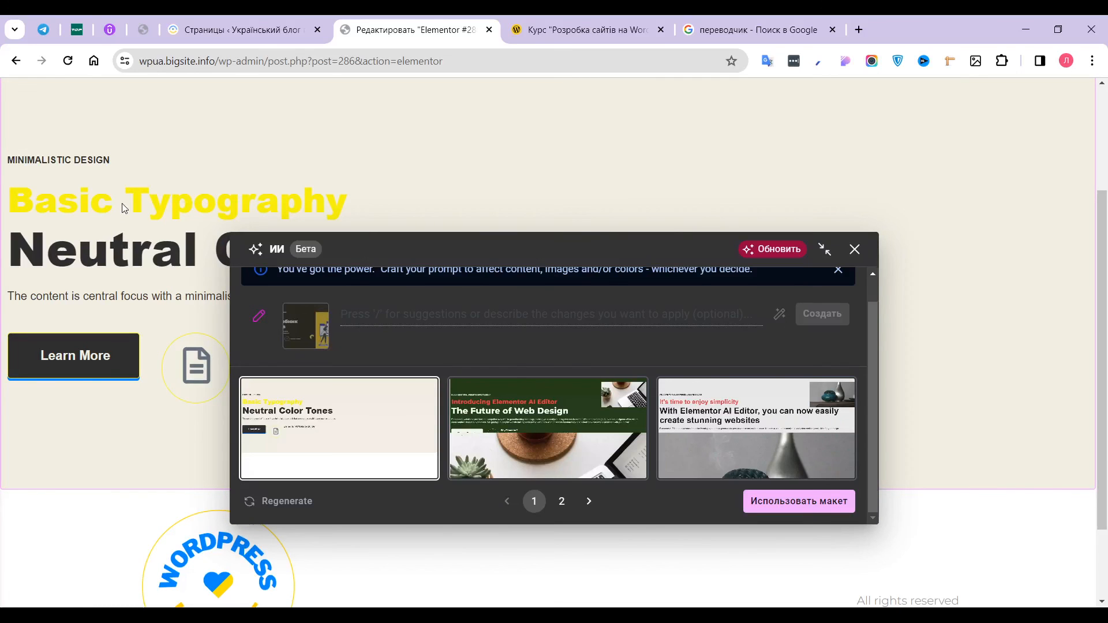
scroll(124, 208, "up", 3)
left_click(855, 249)
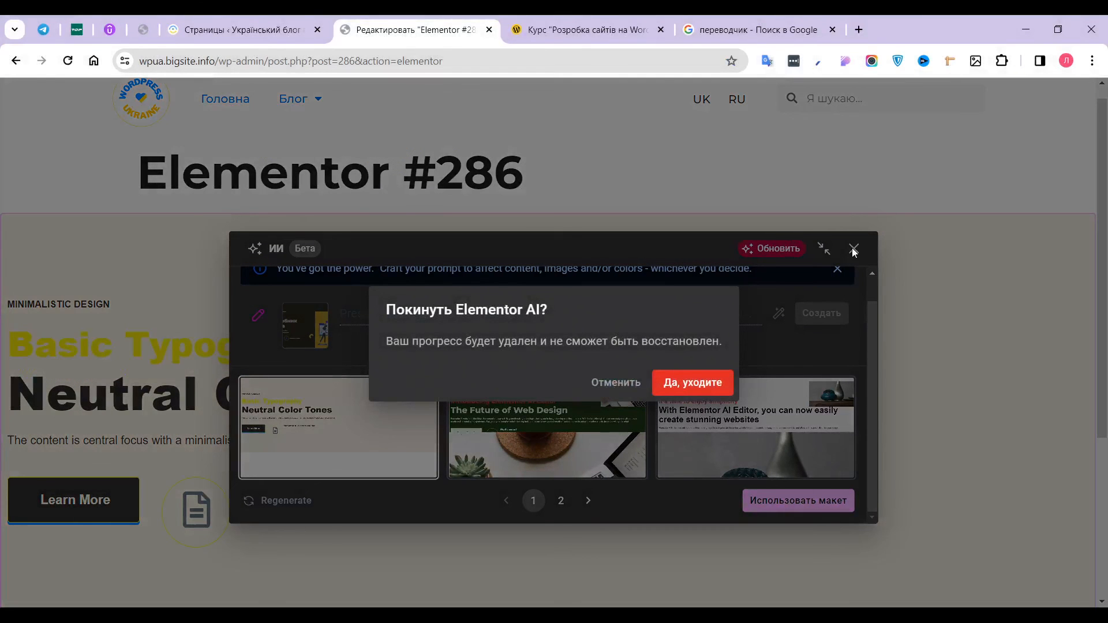